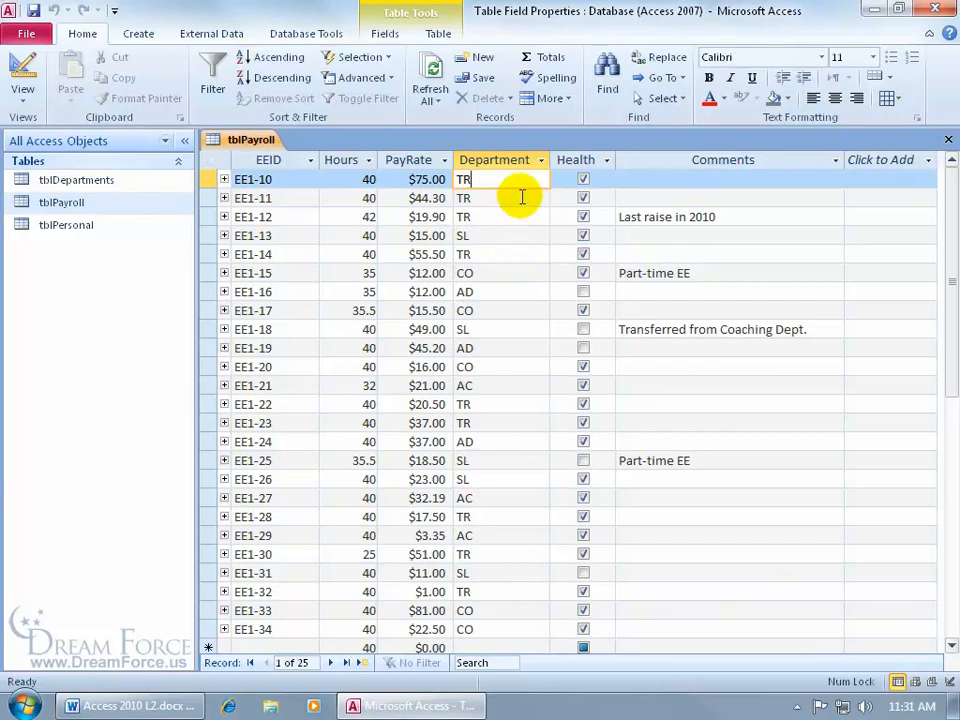
Step: Review the department codes and names in tblDepartments and the database's table relationships, closing both views
{"action": "double_click", "coordinate": [107, 183]}
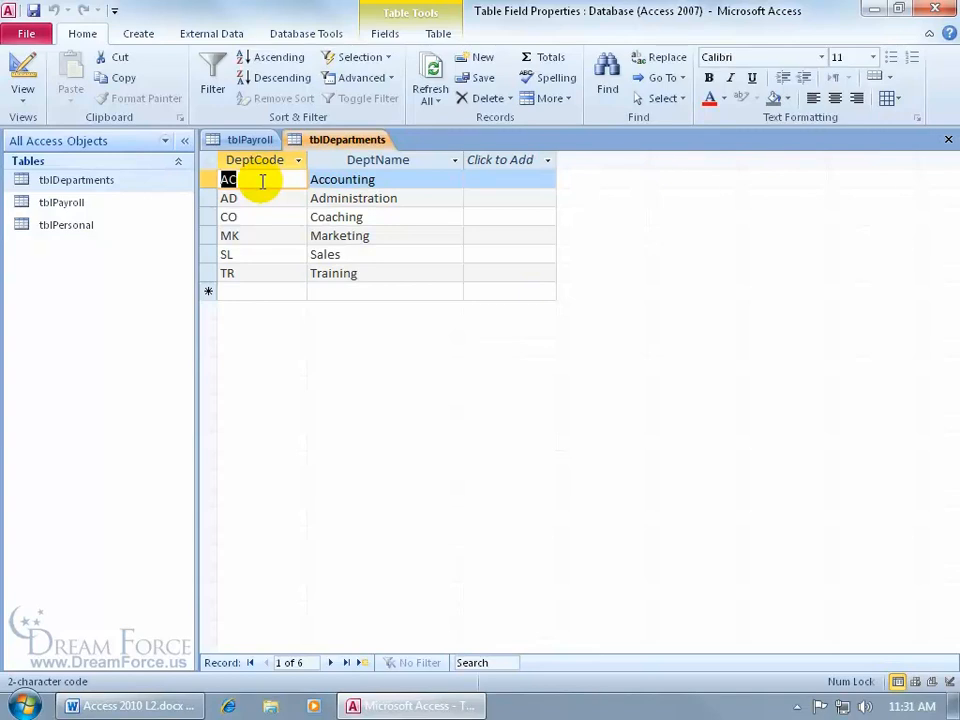
{"action": "left_click", "coordinate": [310, 34]}
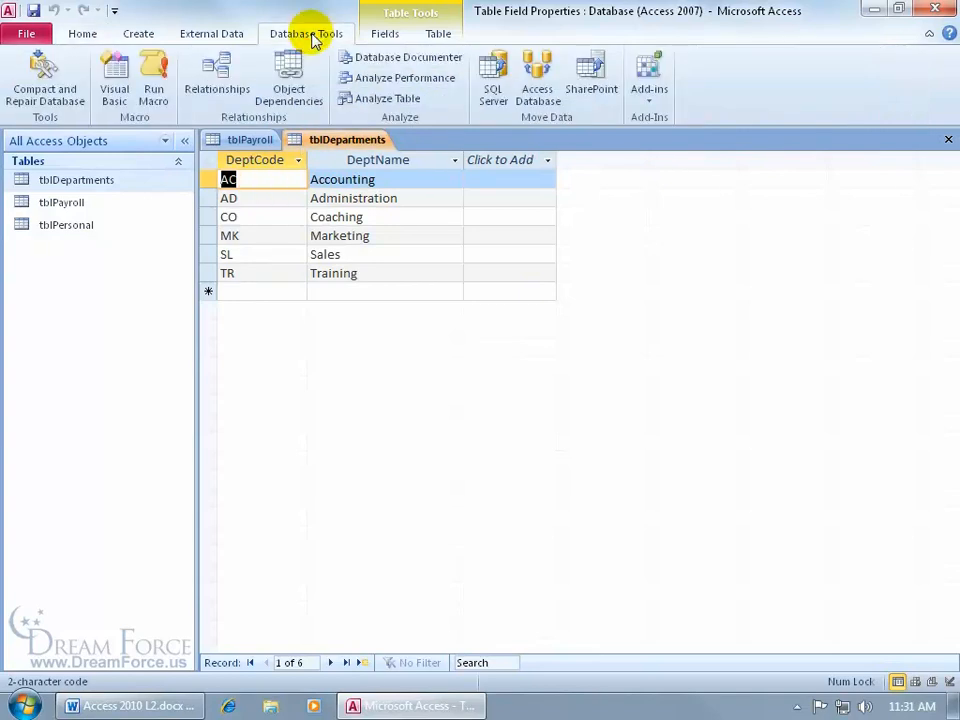
{"action": "left_click", "coordinate": [220, 86]}
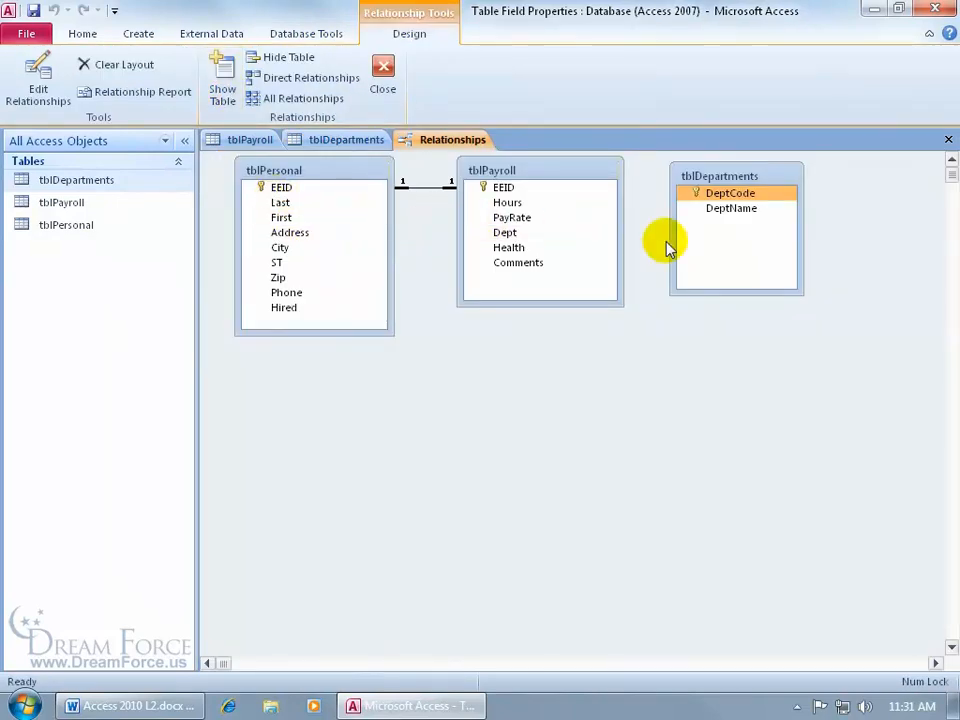
{"action": "left_click", "coordinate": [536, 232]}
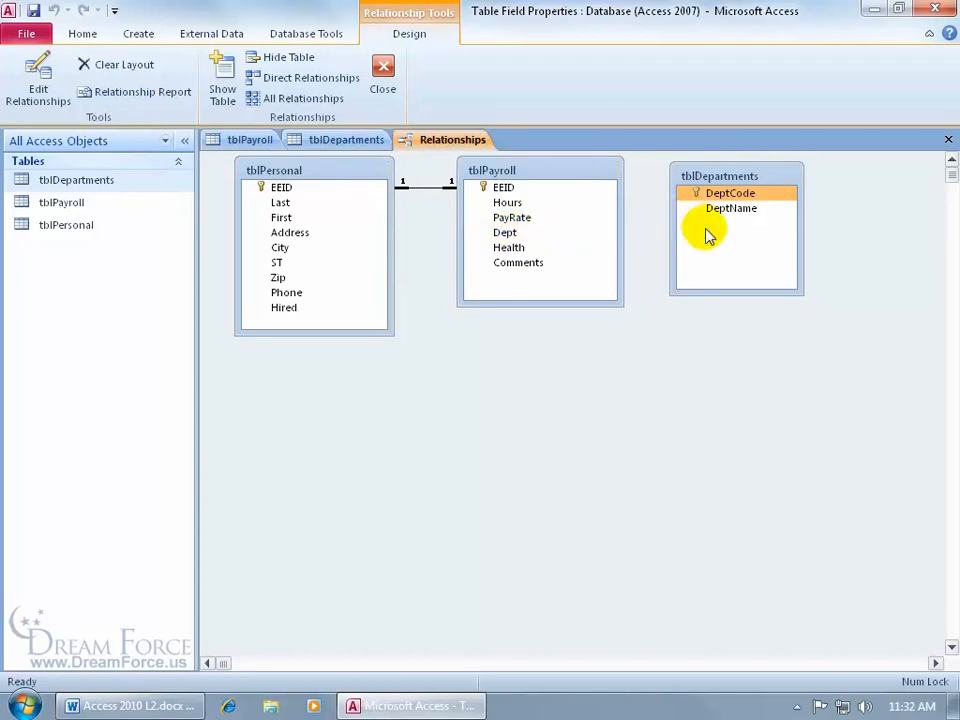
{"action": "left_click", "coordinate": [948, 139]}
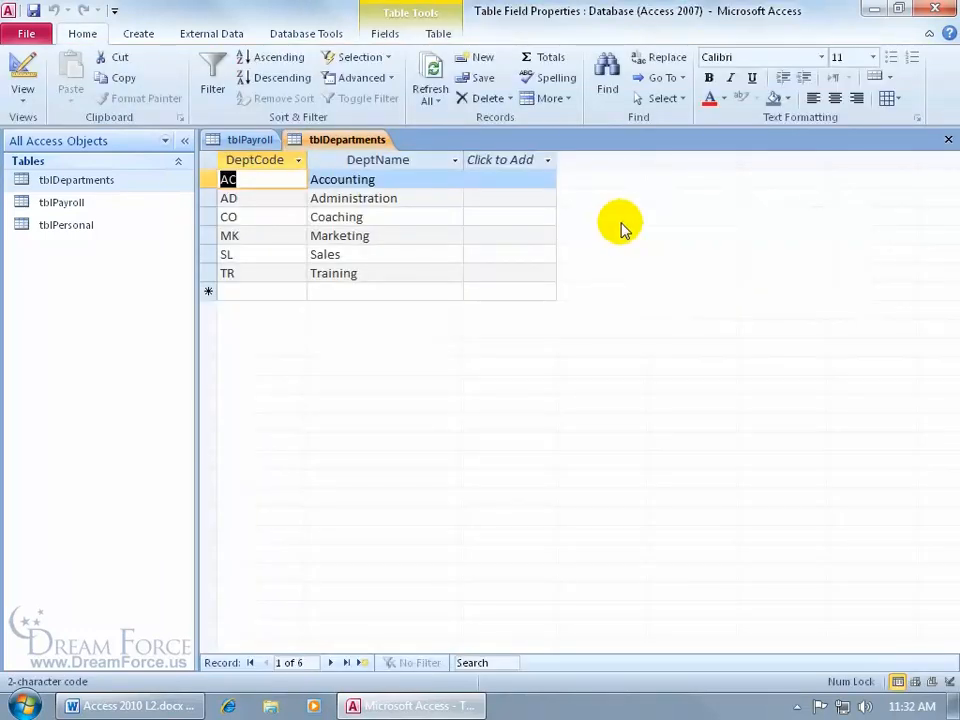
{"action": "left_click", "coordinate": [948, 141]}
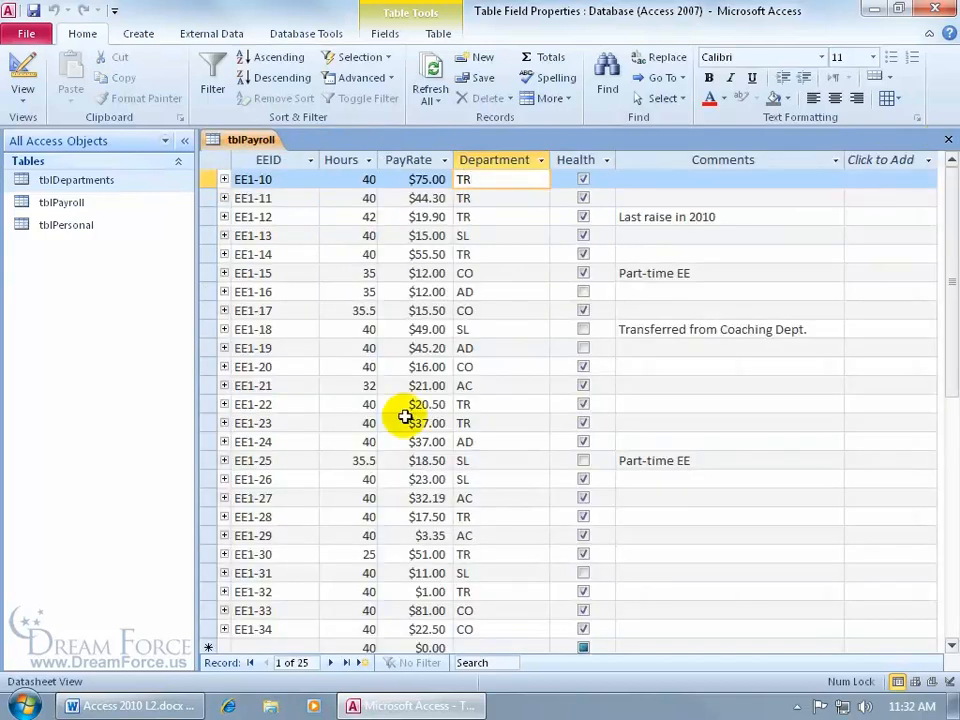
Step: Switch tblPayroll to Design View and start the Lookup Wizard for the Dept field's data type
{"action": "right_click", "coordinate": [242, 141]}
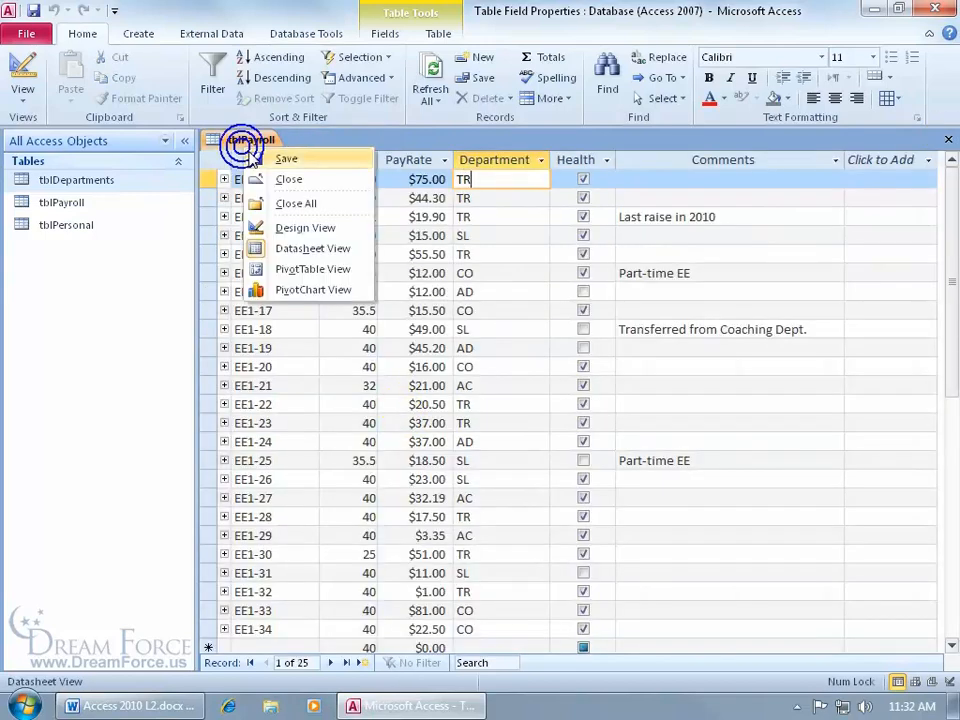
{"action": "left_click", "coordinate": [288, 228]}
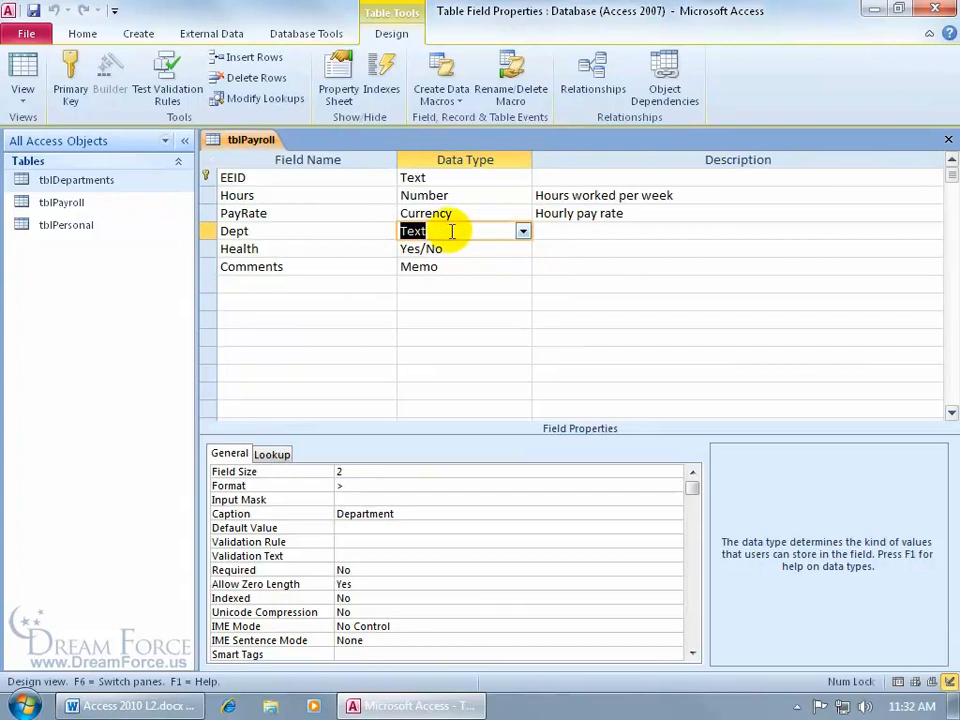
{"action": "left_click", "coordinate": [522, 231]}
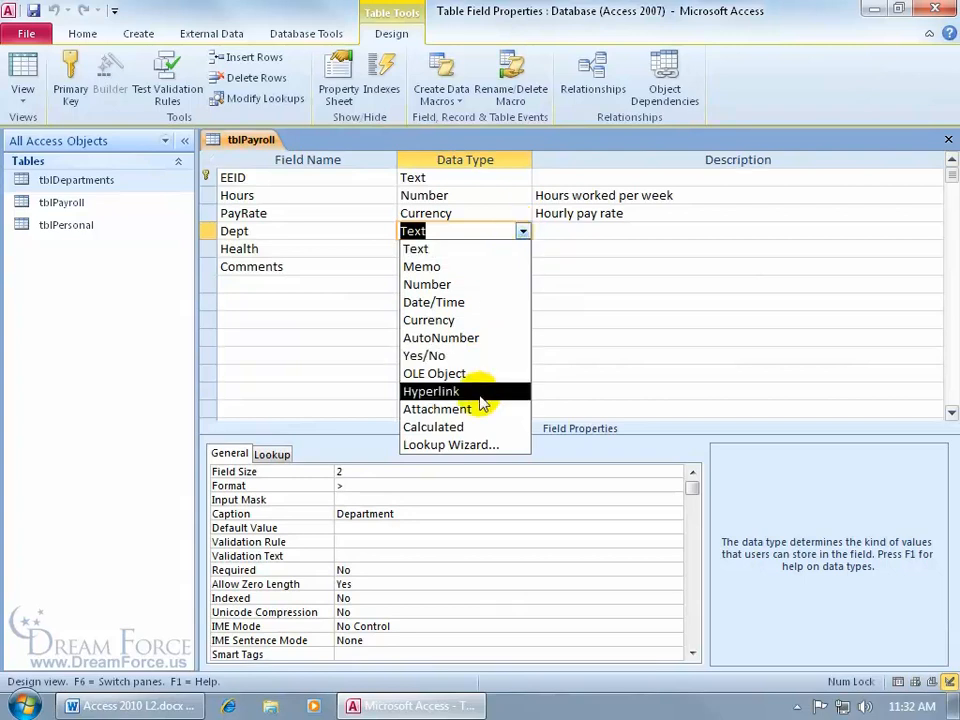
{"action": "left_click", "coordinate": [478, 446]}
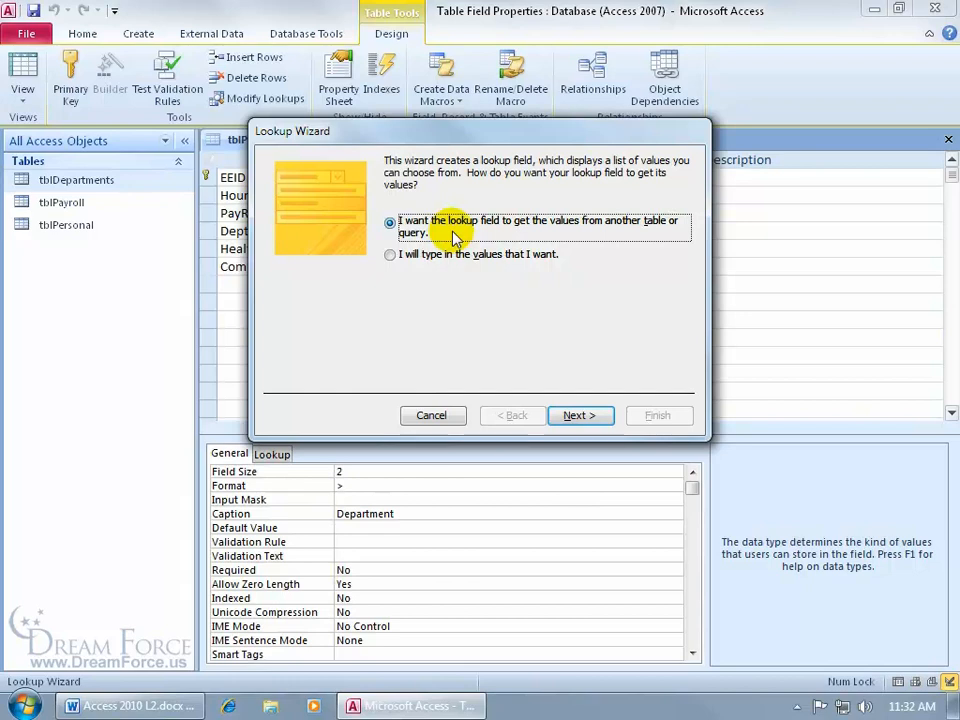
{"action": "left_click", "coordinate": [391, 254]}
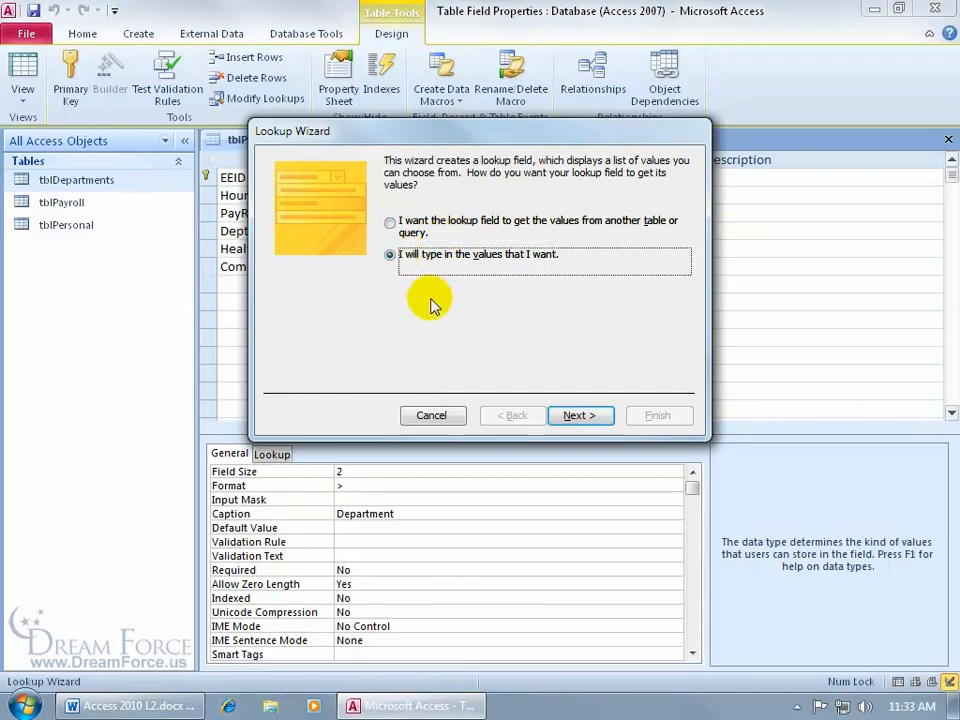
{"action": "left_click", "coordinate": [553, 411]}
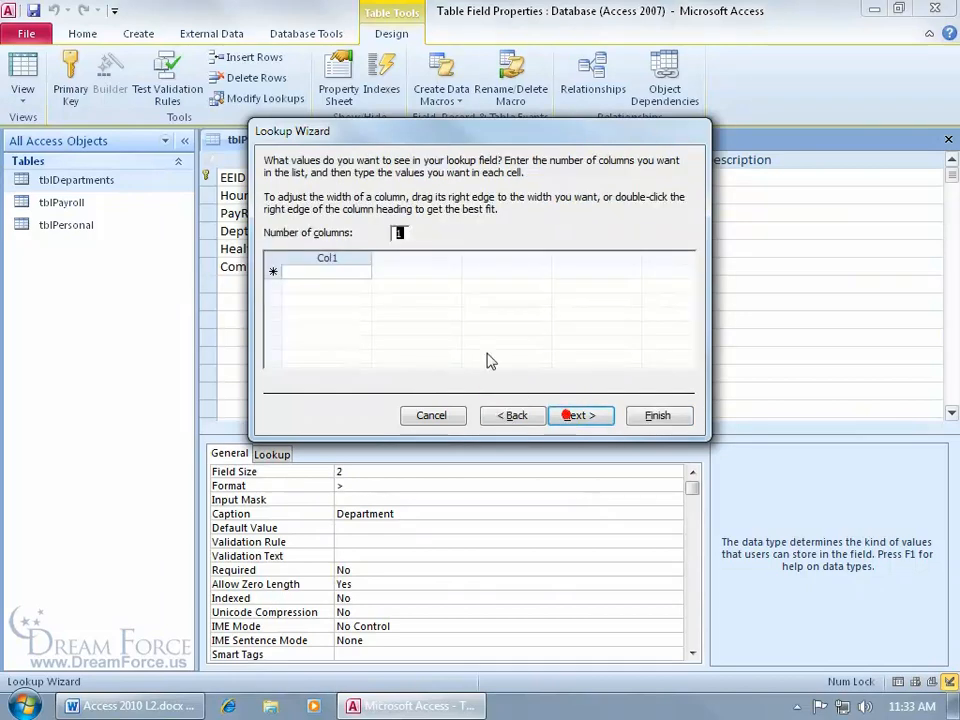
{"action": "left_click", "coordinate": [296, 274]}
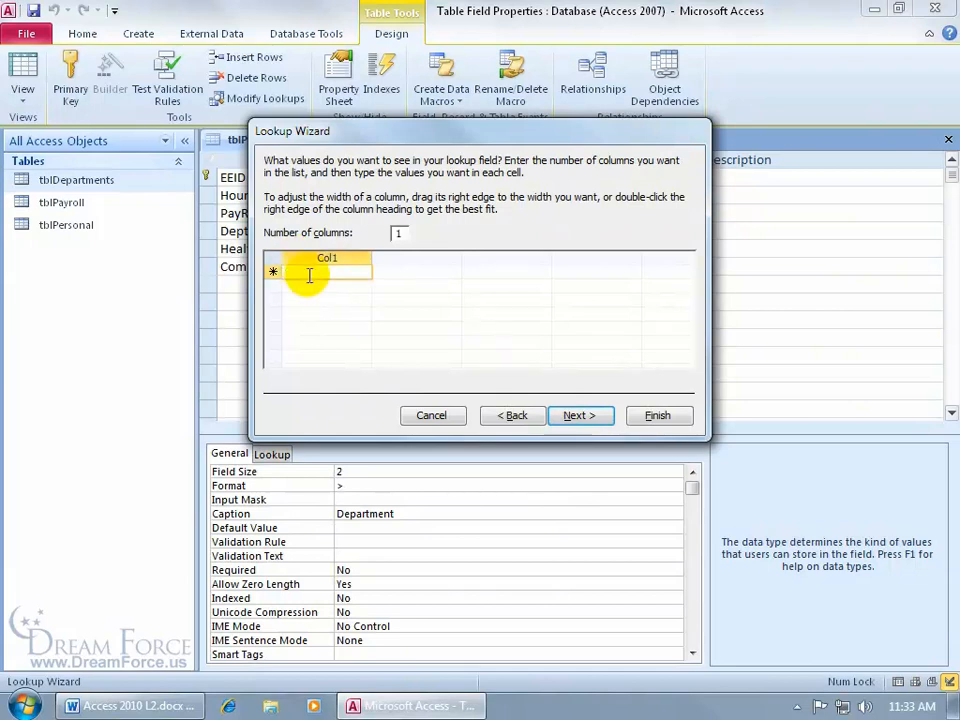
{"action": "type", "text": "Accounting"}
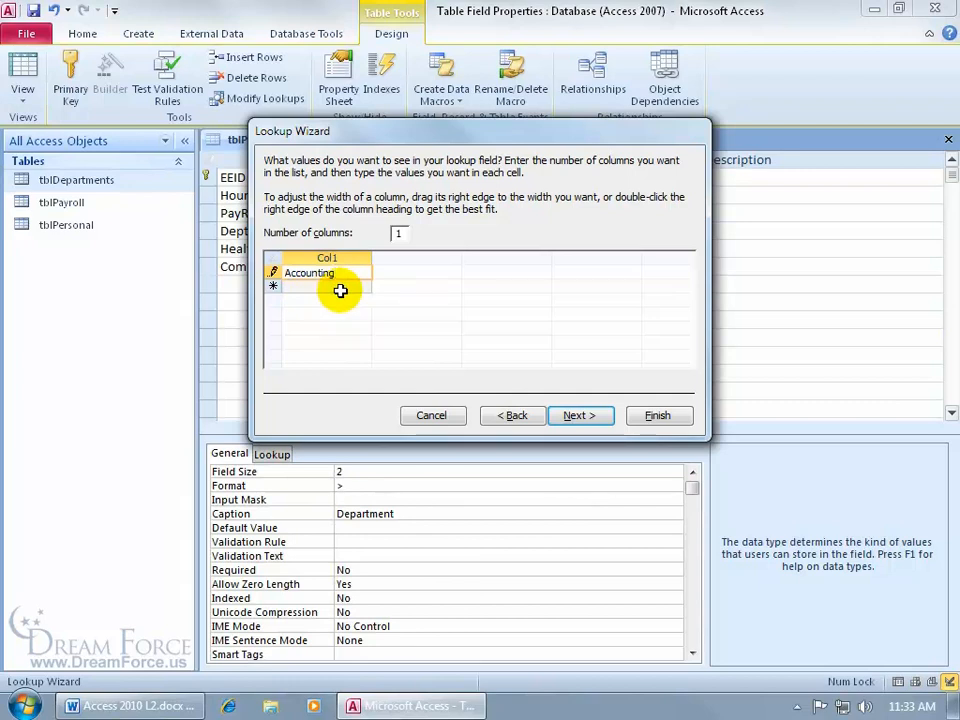
{"action": "left_click", "coordinate": [513, 418]}
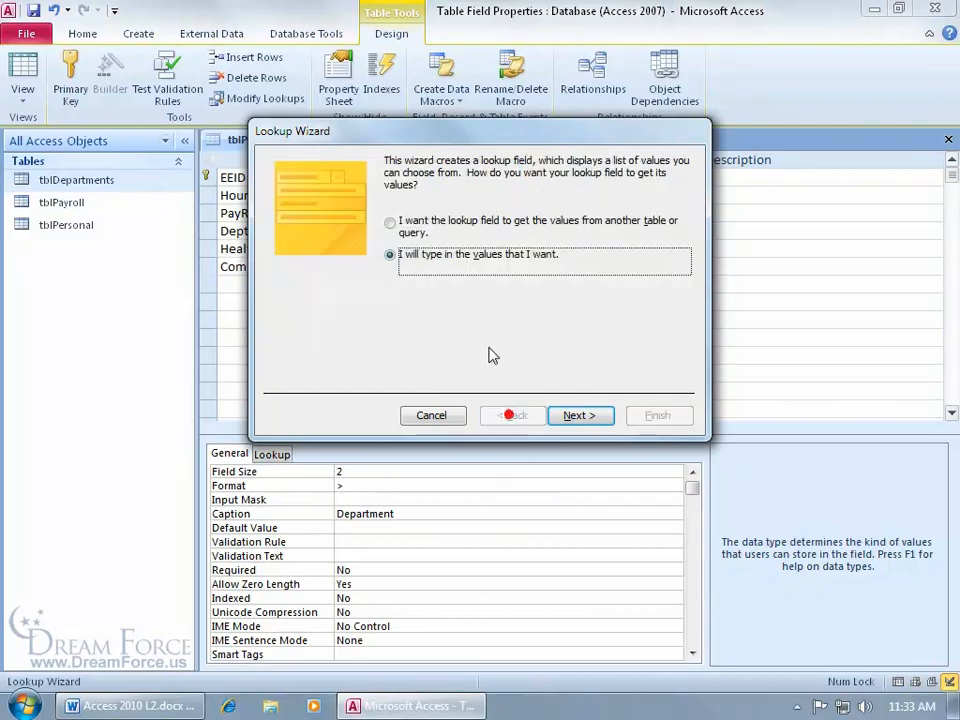
Step: Have the lookup field get its values from the tblDepartments table, including both DeptCode and DeptName
{"action": "left_click", "coordinate": [390, 223]}
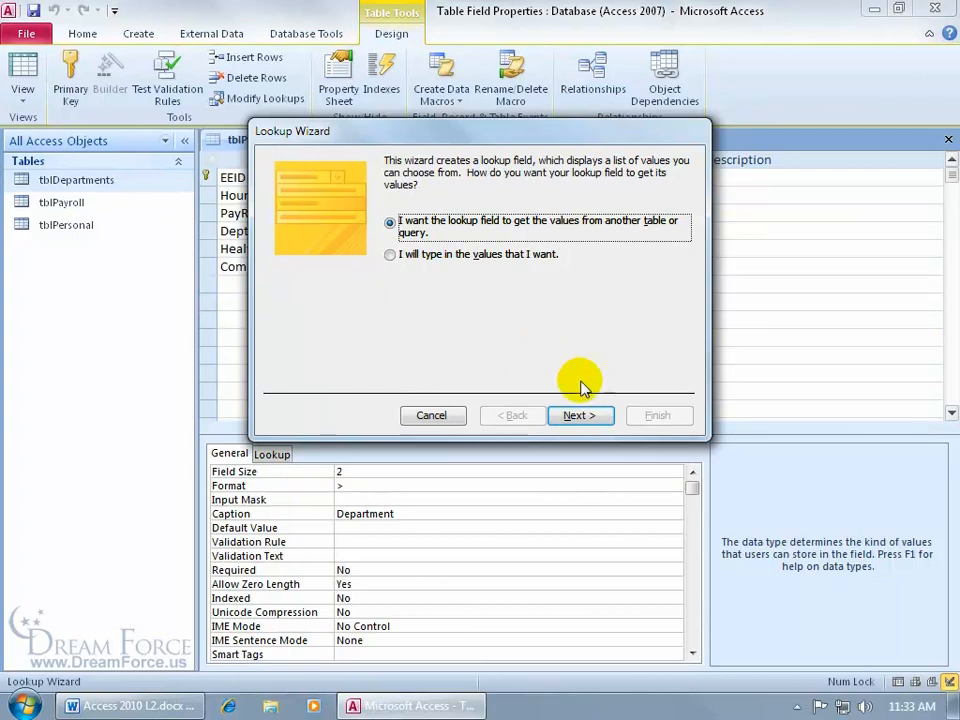
{"action": "left_click", "coordinate": [574, 414]}
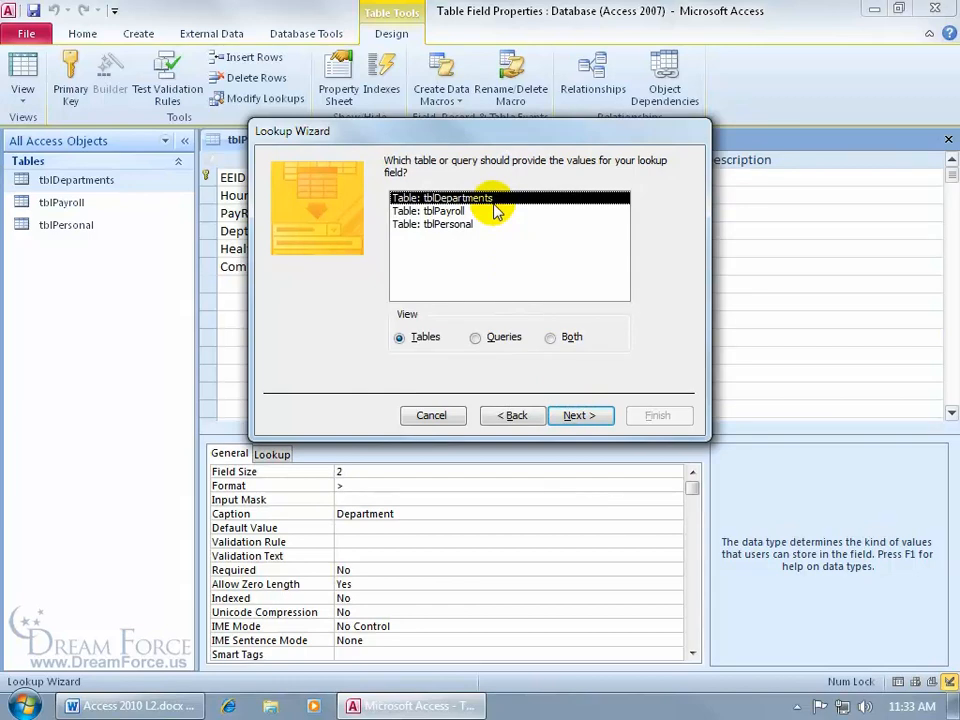
{"action": "left_click", "coordinate": [578, 415]}
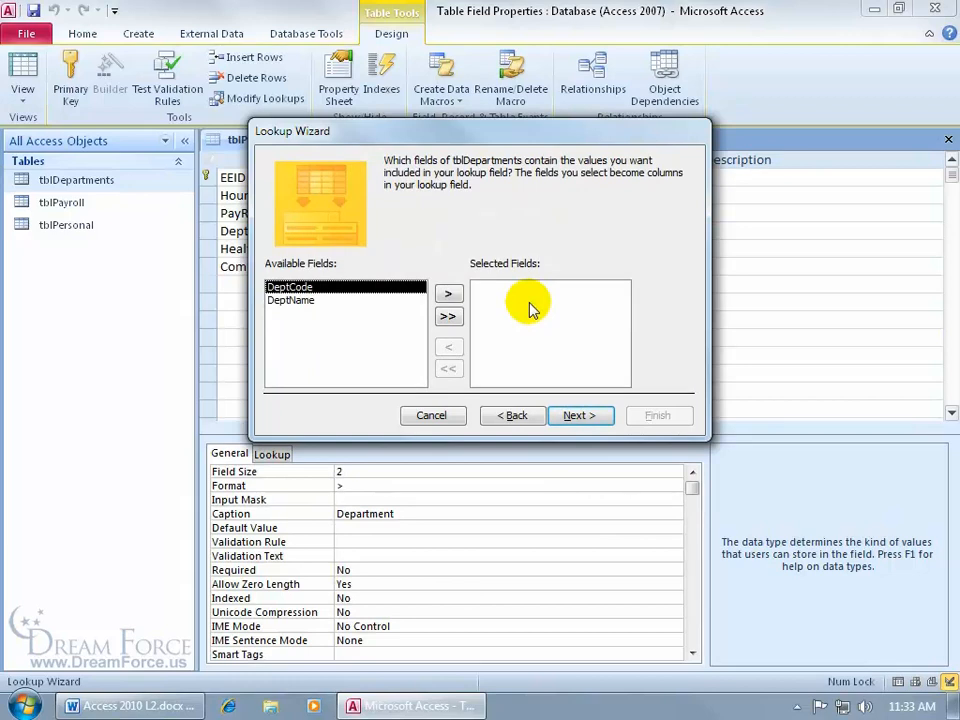
{"action": "left_click", "coordinate": [448, 316]}
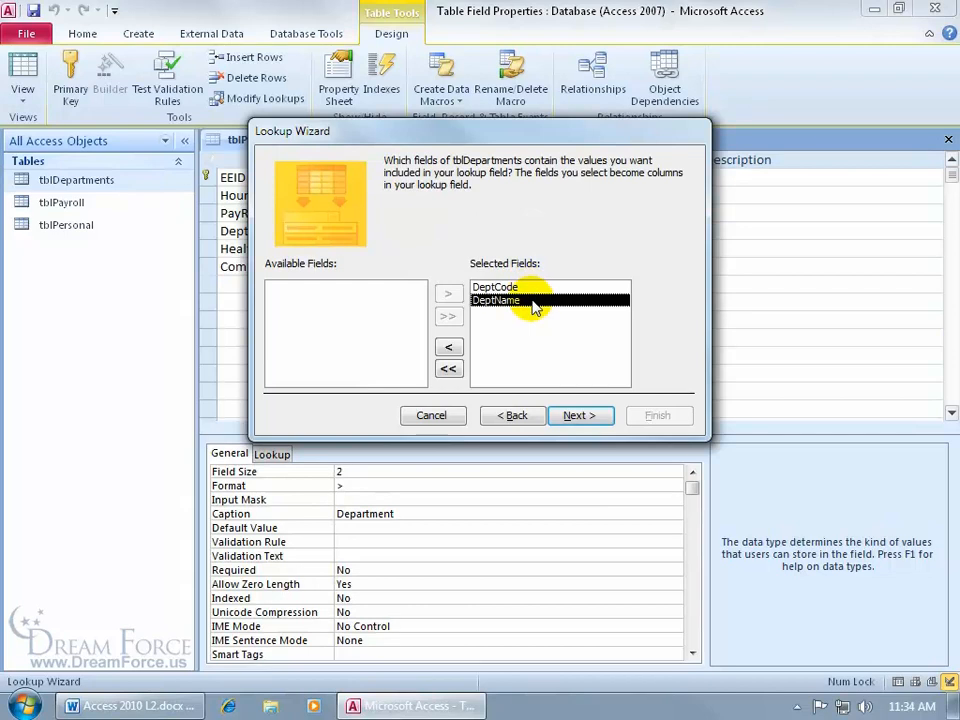
{"action": "left_click", "coordinate": [579, 413]}
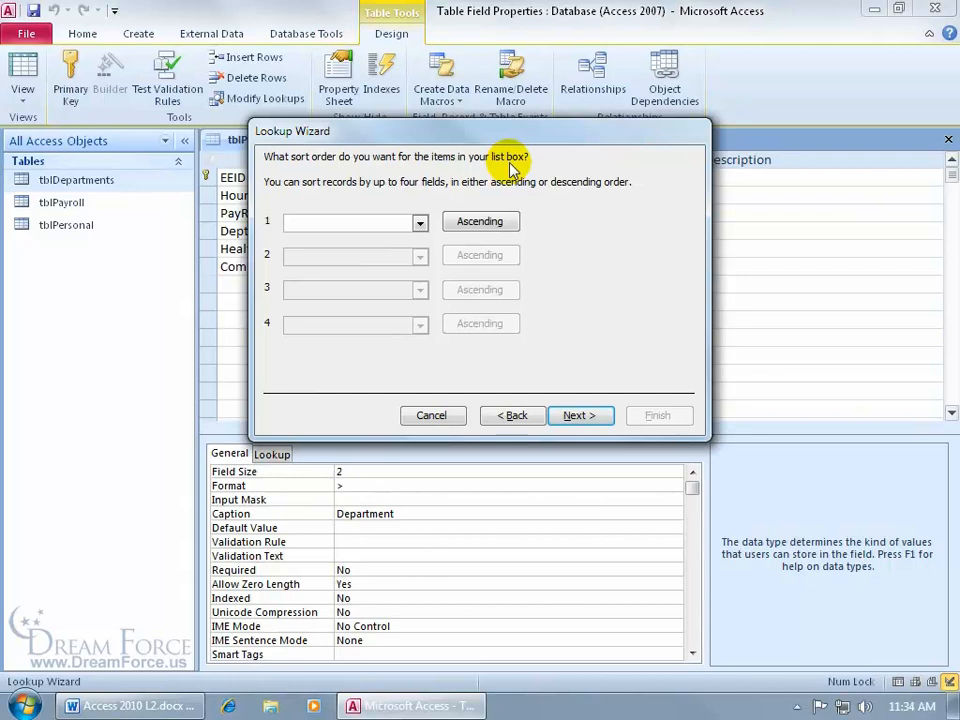
Step: Sort the lookup list by DeptCode in ascending order
{"action": "left_click", "coordinate": [420, 222]}
{"action": "left_click", "coordinate": [401, 252]}
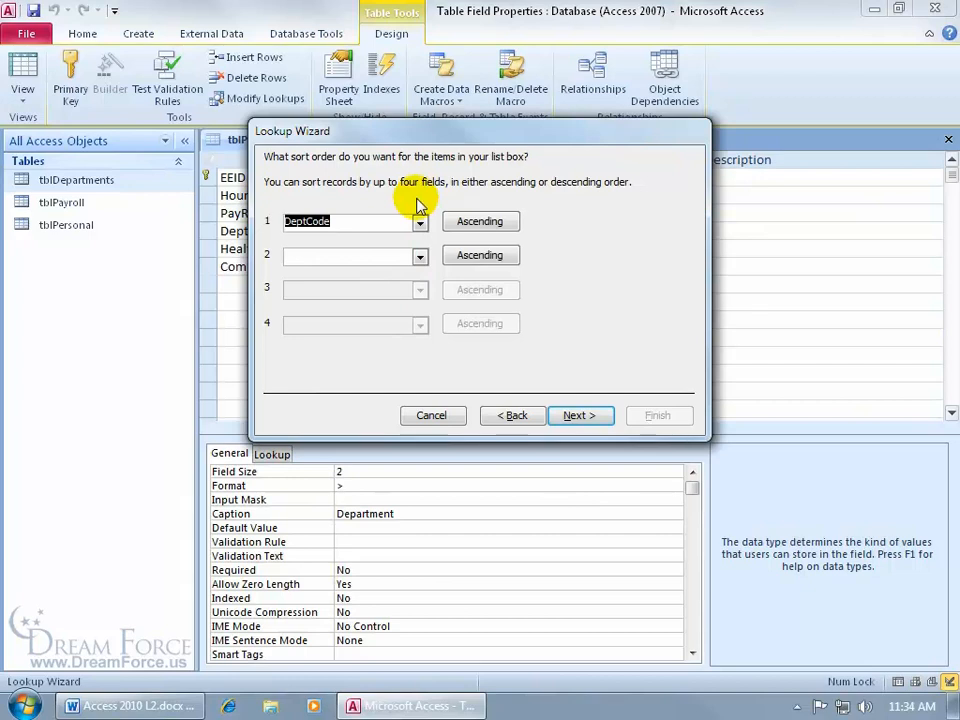
{"action": "left_click", "coordinate": [478, 227]}
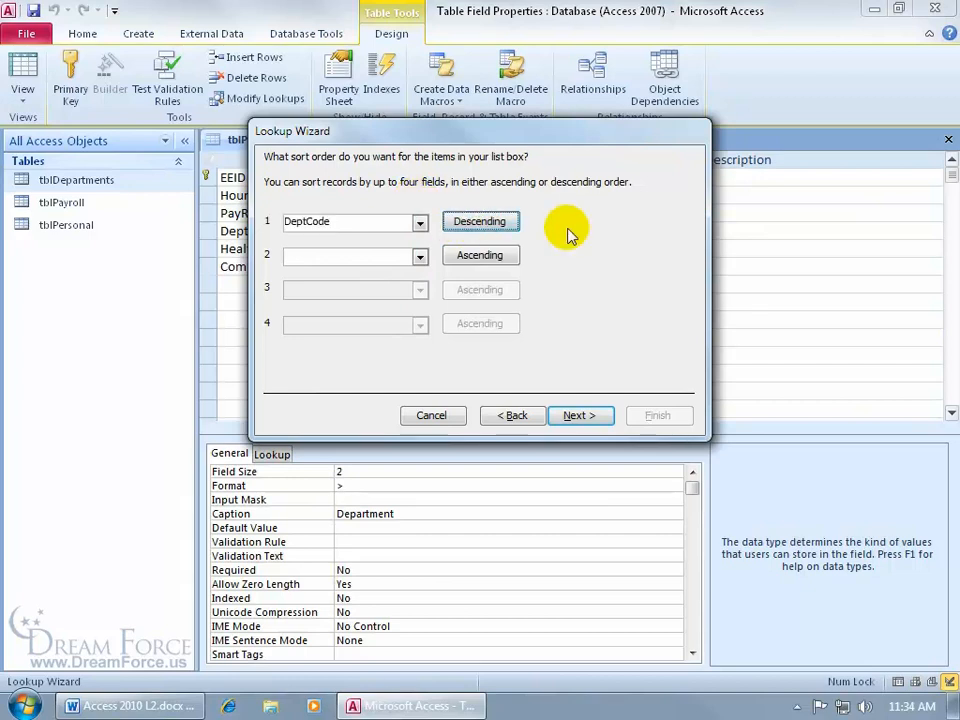
{"action": "left_click", "coordinate": [500, 224]}
{"action": "left_click", "coordinate": [593, 417]}
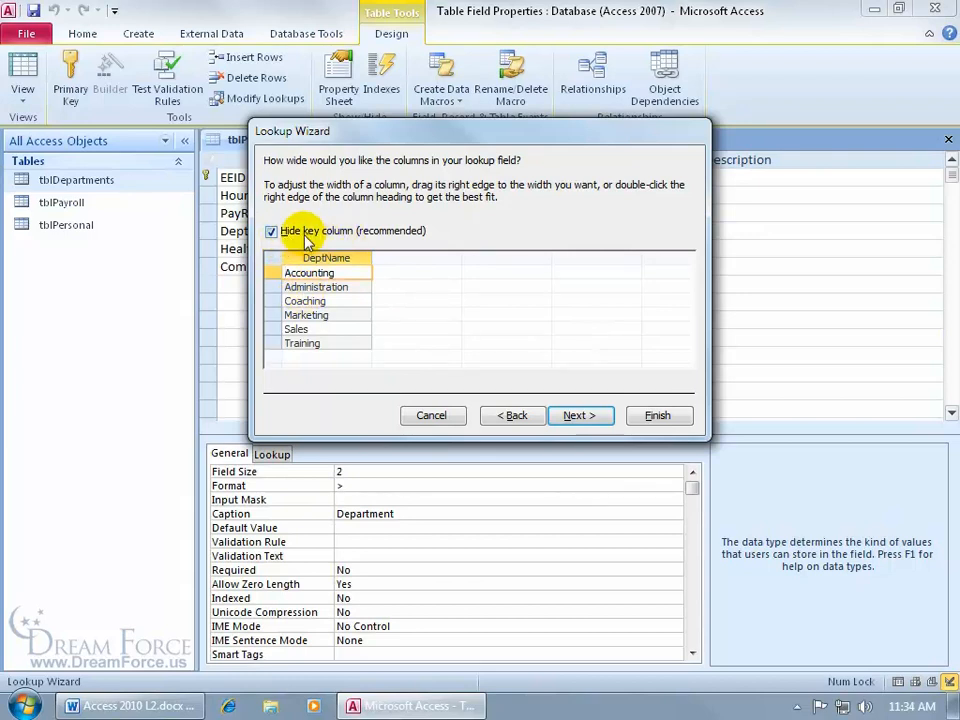
Step: Show the key column in the lookup list and best-fit the widths of the DeptName and DeptCode columns
{"action": "left_click", "coordinate": [273, 232]}
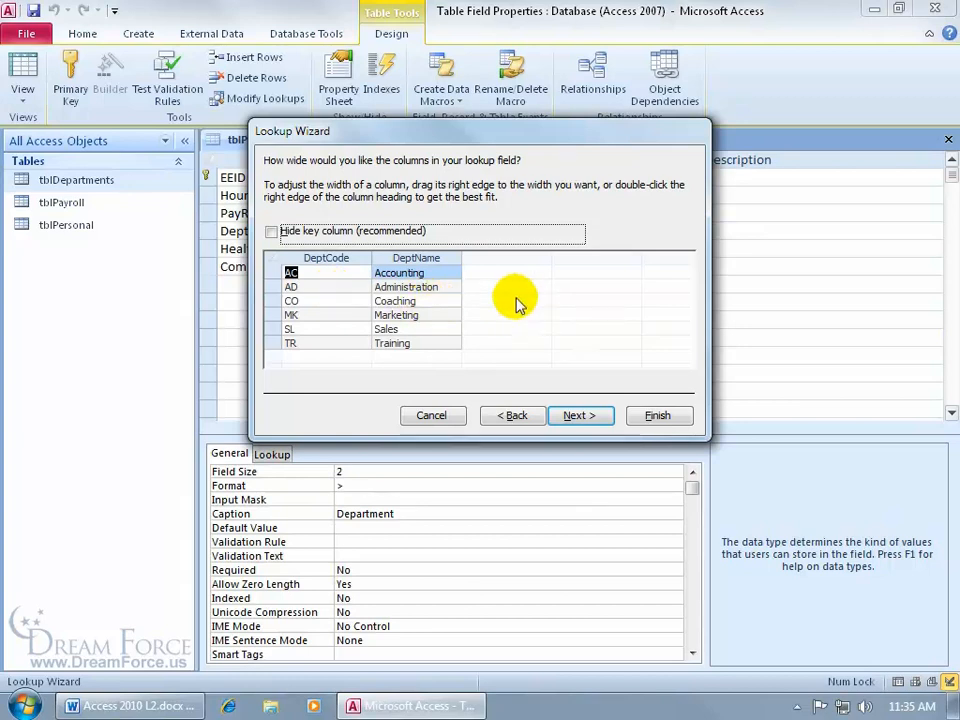
{"action": "double_click", "coordinate": [463, 257]}
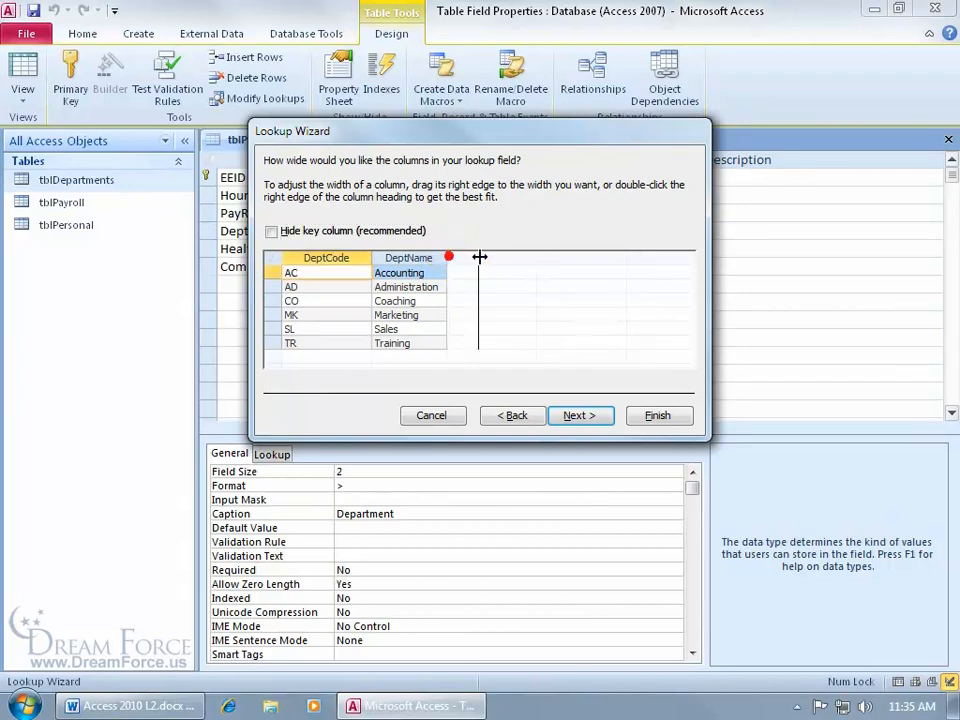
{"action": "double_click", "coordinate": [374, 262]}
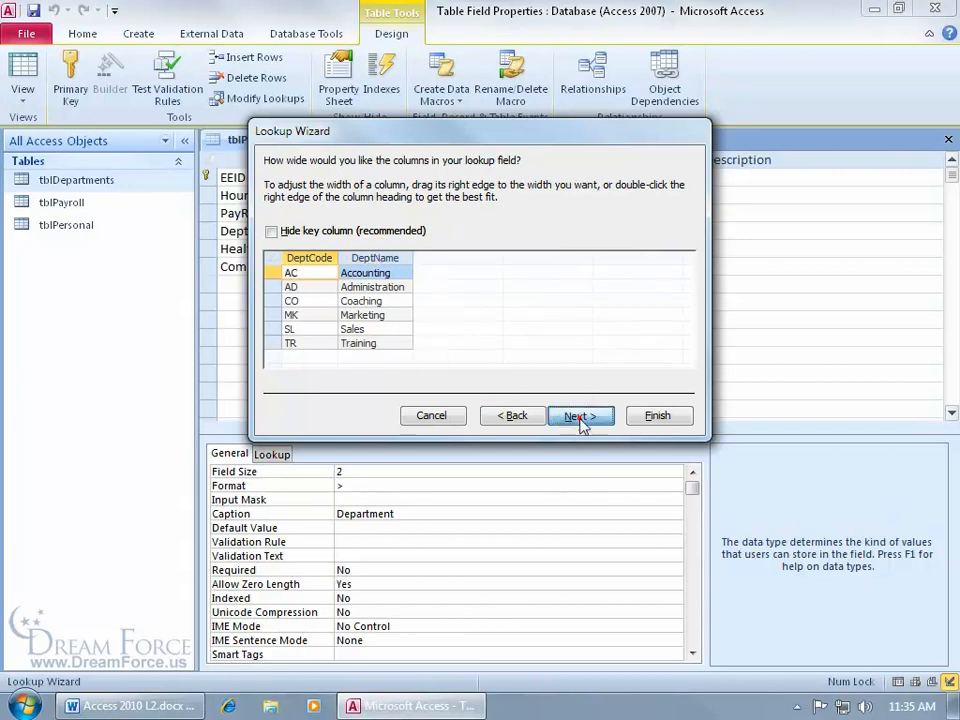
{"action": "left_click", "coordinate": [579, 416]}
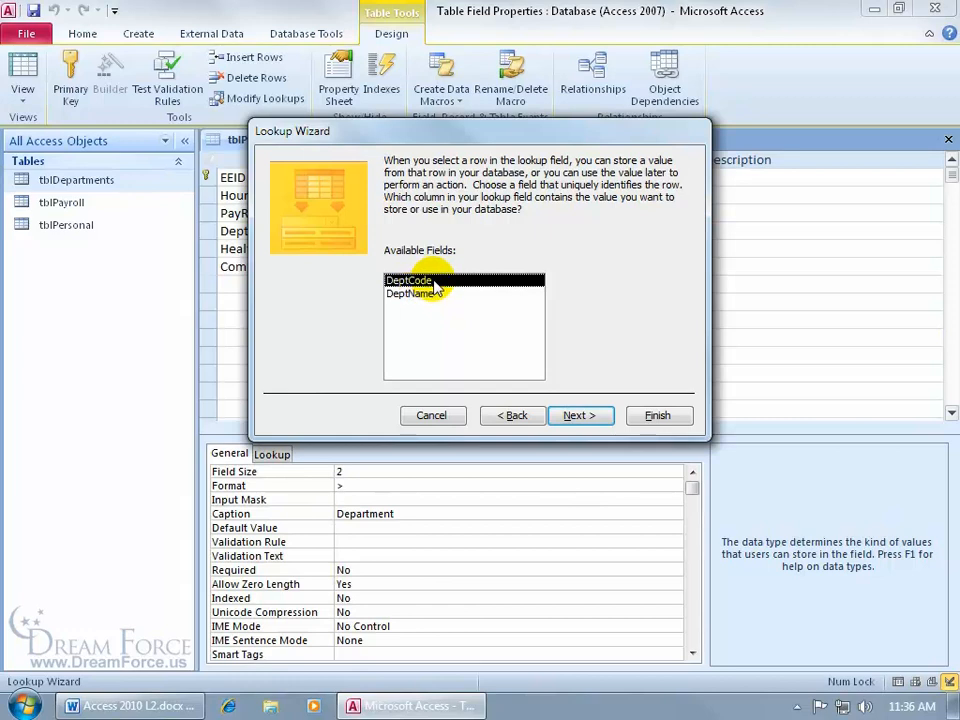
Step: Keep DeptCode as the value to store and label the lookup field Dept Code
{"action": "left_click", "coordinate": [578, 415]}
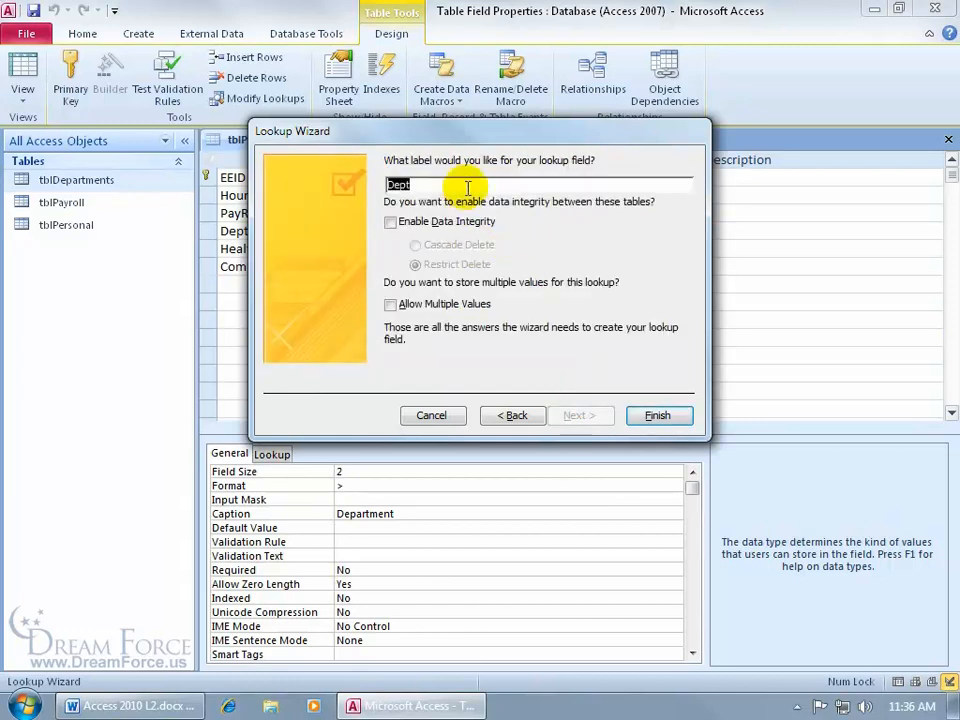
{"action": "key", "text": "End"}
{"action": "type", "text": "Code"}
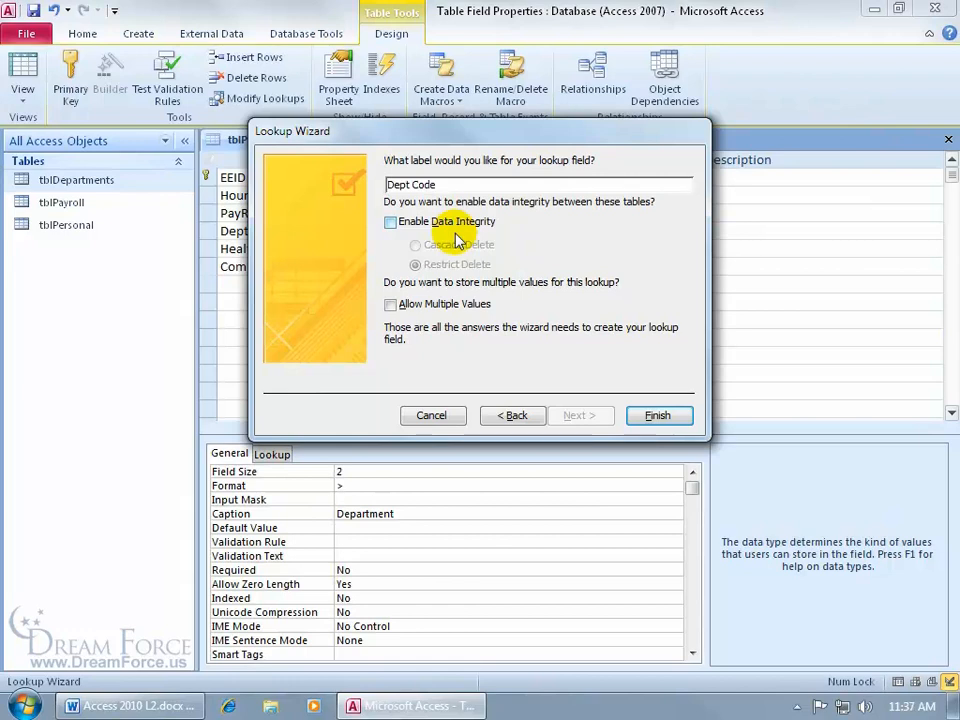
Step: Enable data integrity with Cascade Delete for the lookup, then finish the wizard and save the table
{"action": "left_click", "coordinate": [392, 223]}
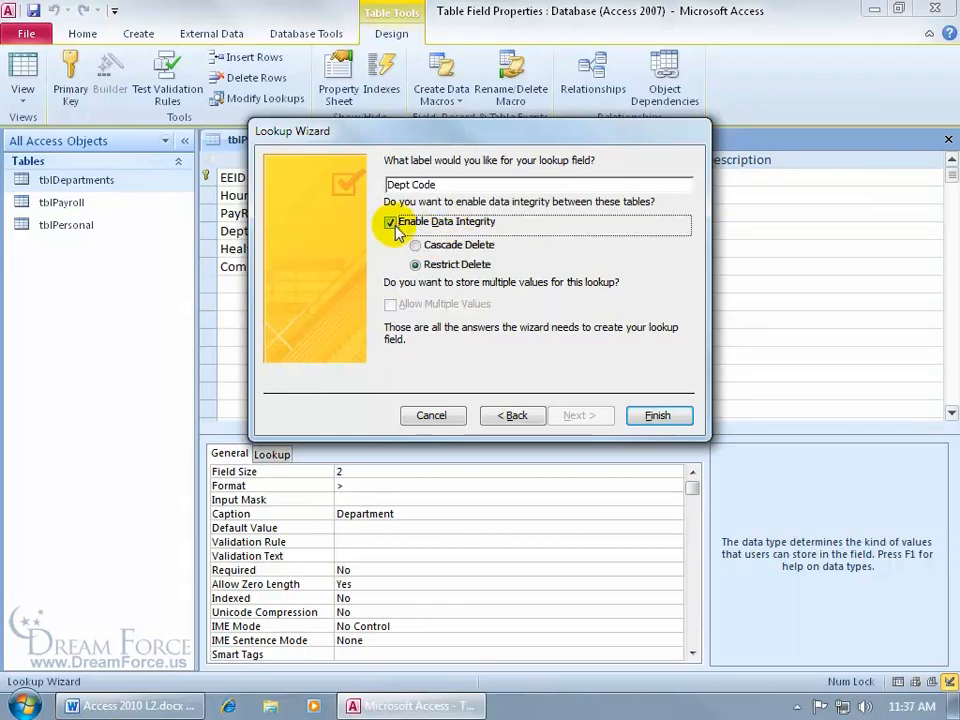
{"action": "left_click", "coordinate": [415, 246]}
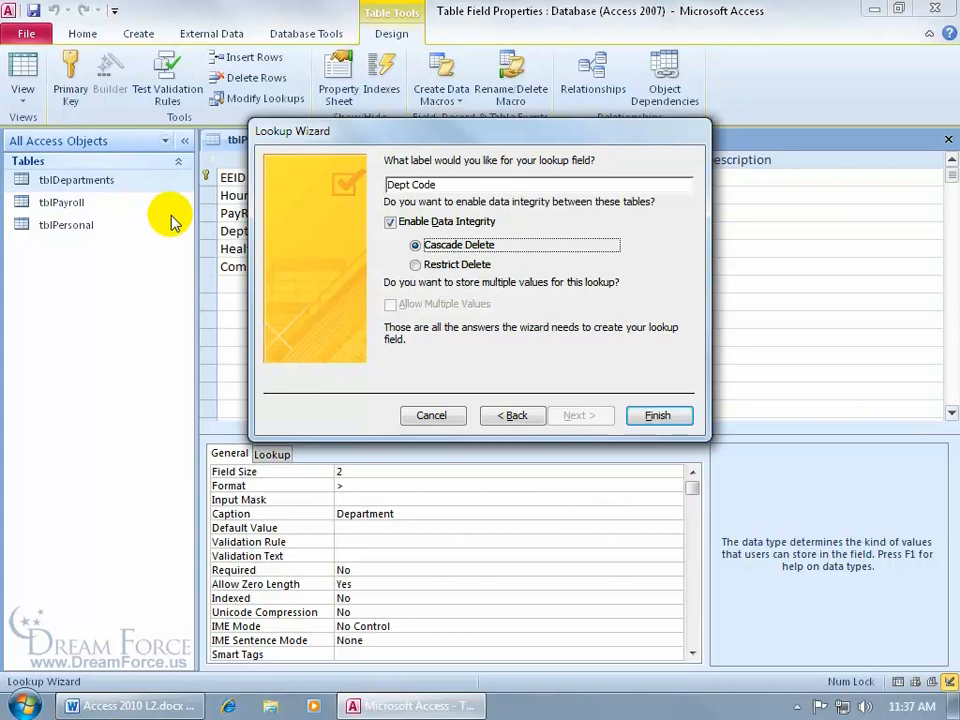
{"action": "left_click", "coordinate": [391, 222]}
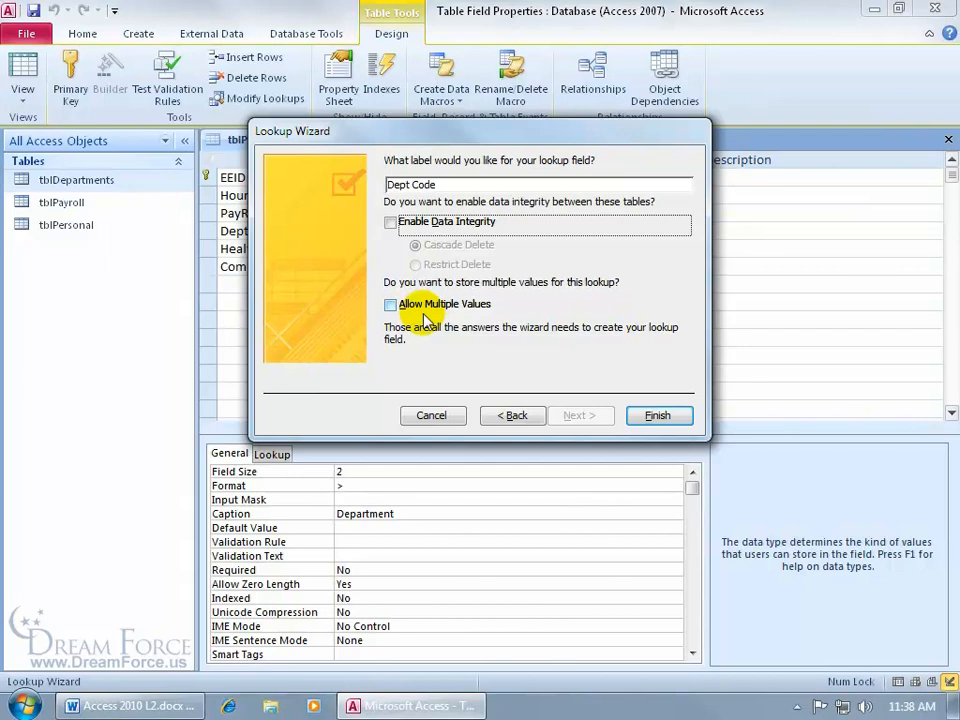
{"action": "left_click", "coordinate": [391, 223]}
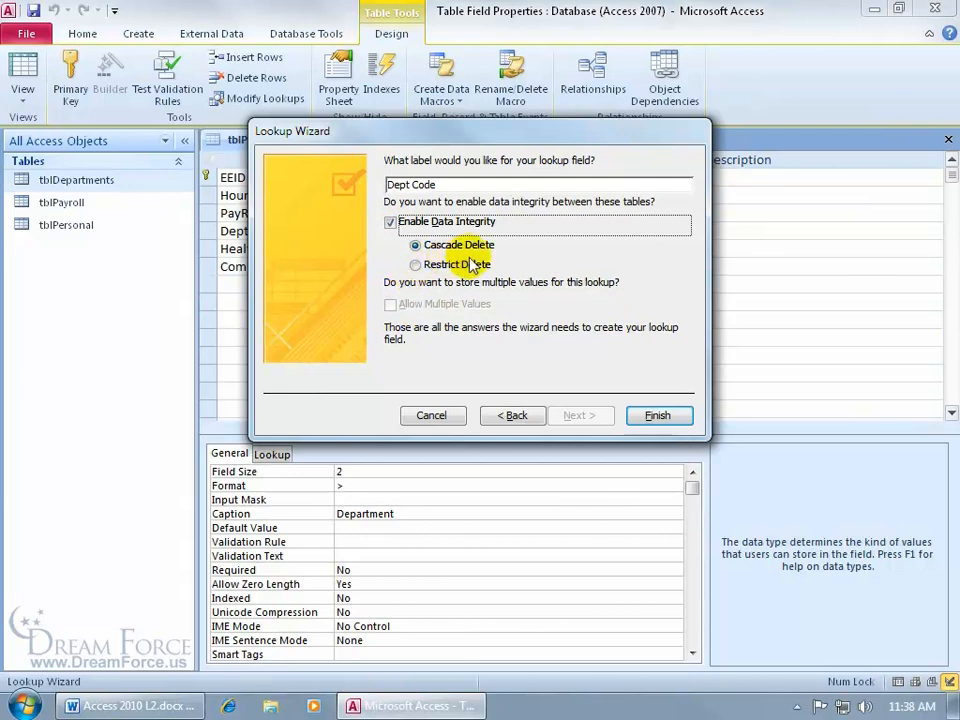
{"action": "left_click", "coordinate": [650, 417]}
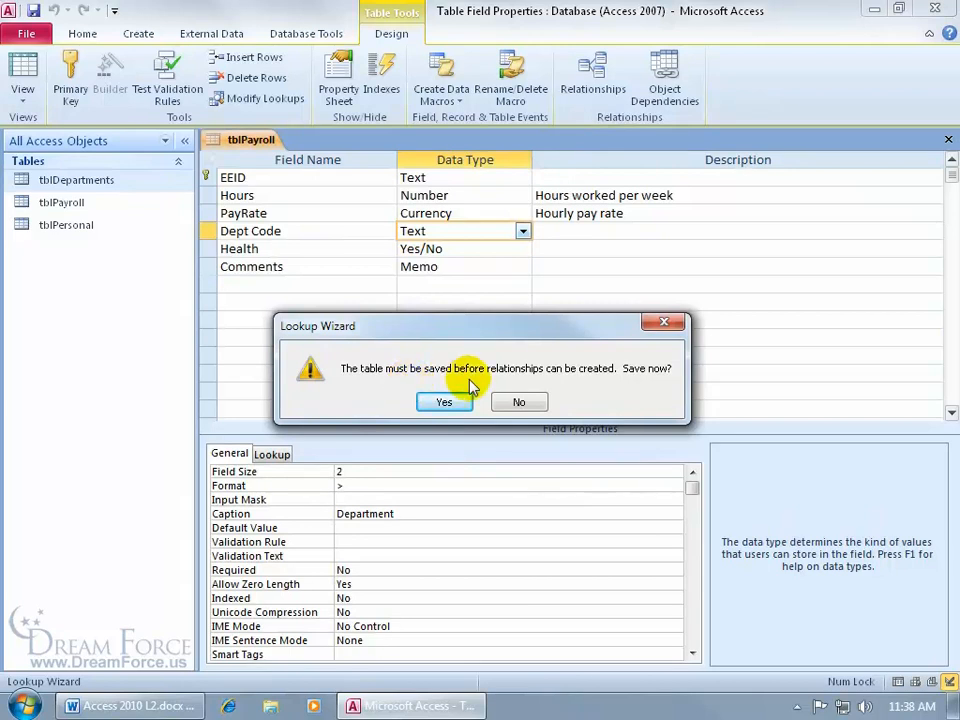
{"action": "left_click", "coordinate": [444, 401]}
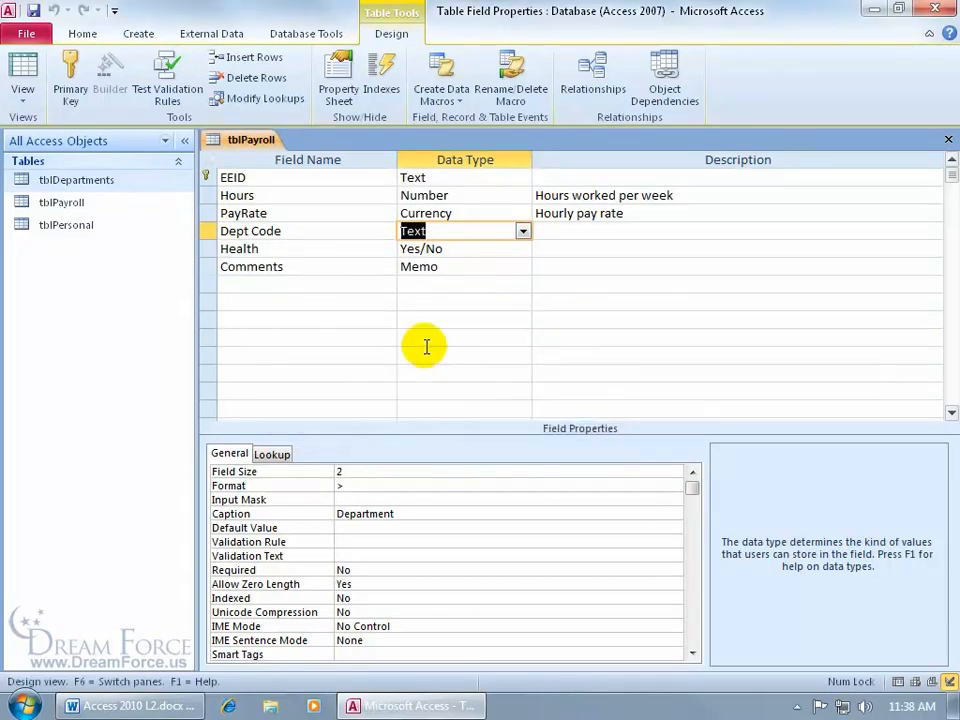
Step: View the table relationships to check the link between tblPayroll and tblDepartments, and close the relationship diagram
{"action": "left_click", "coordinate": [303, 32]}
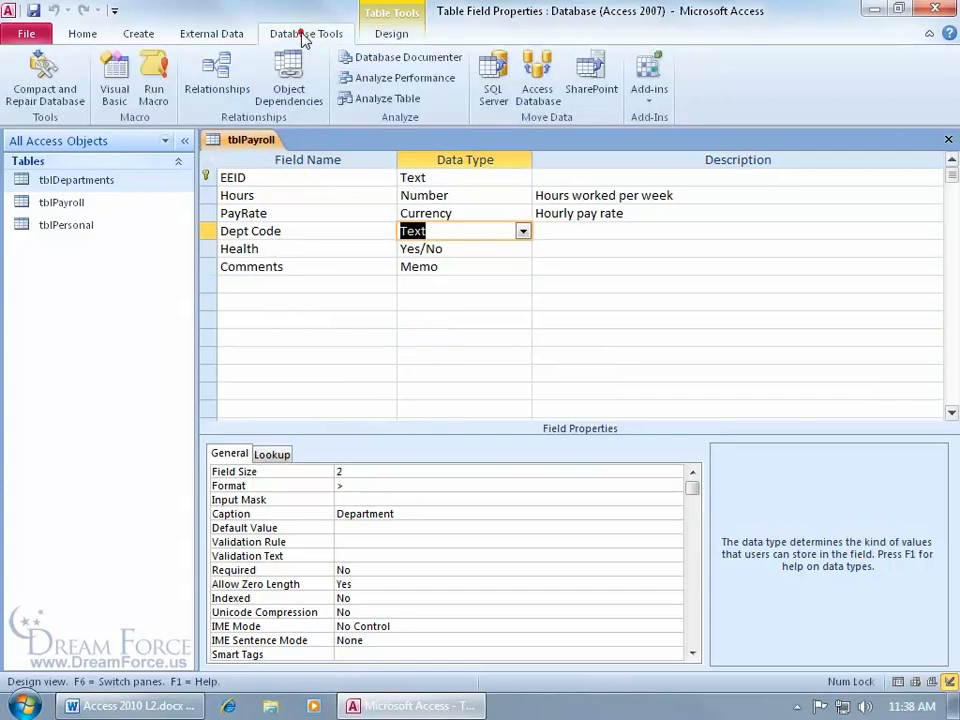
{"action": "left_click", "coordinate": [214, 81]}
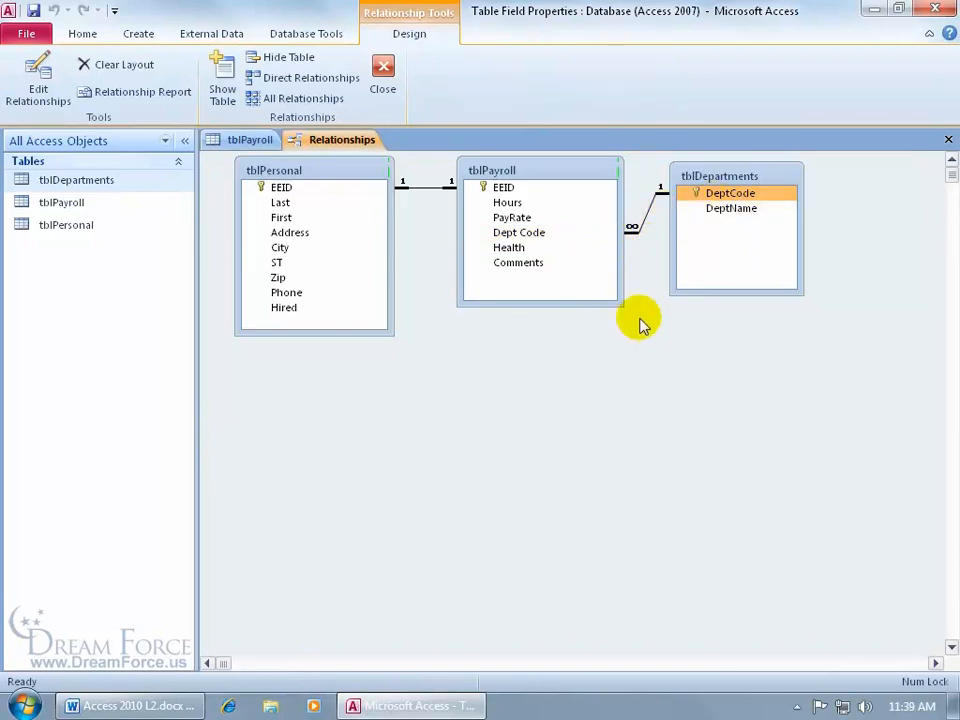
{"action": "left_click", "coordinate": [948, 139]}
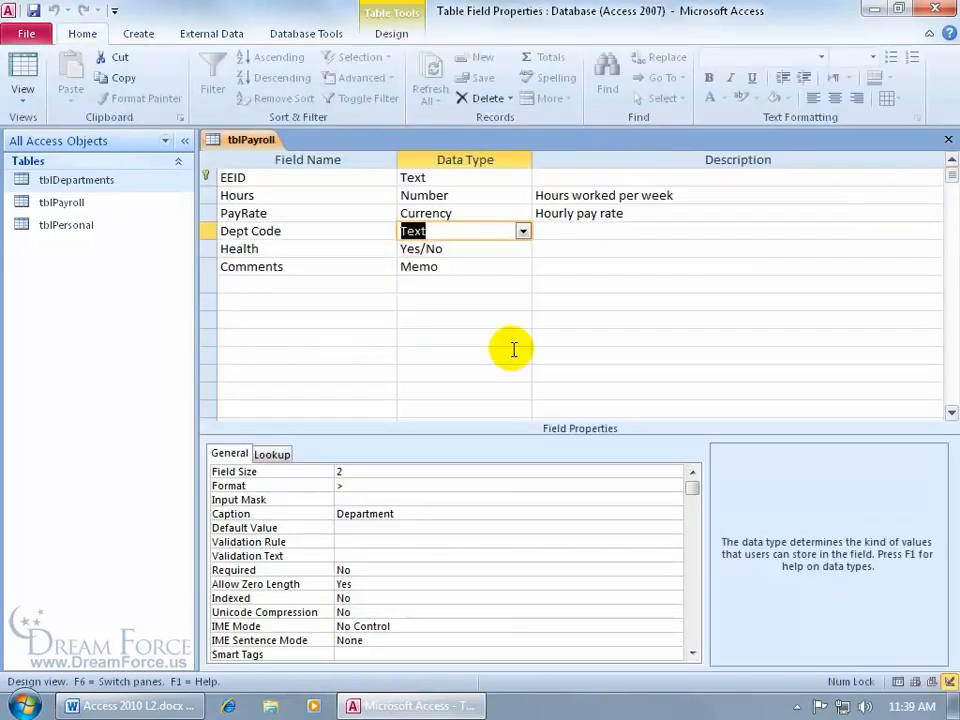
Step: In the tblPayroll datasheet, try choosing MK (Marketing) as the department of a new record, and cancel the entry
{"action": "left_click", "coordinate": [23, 64]}
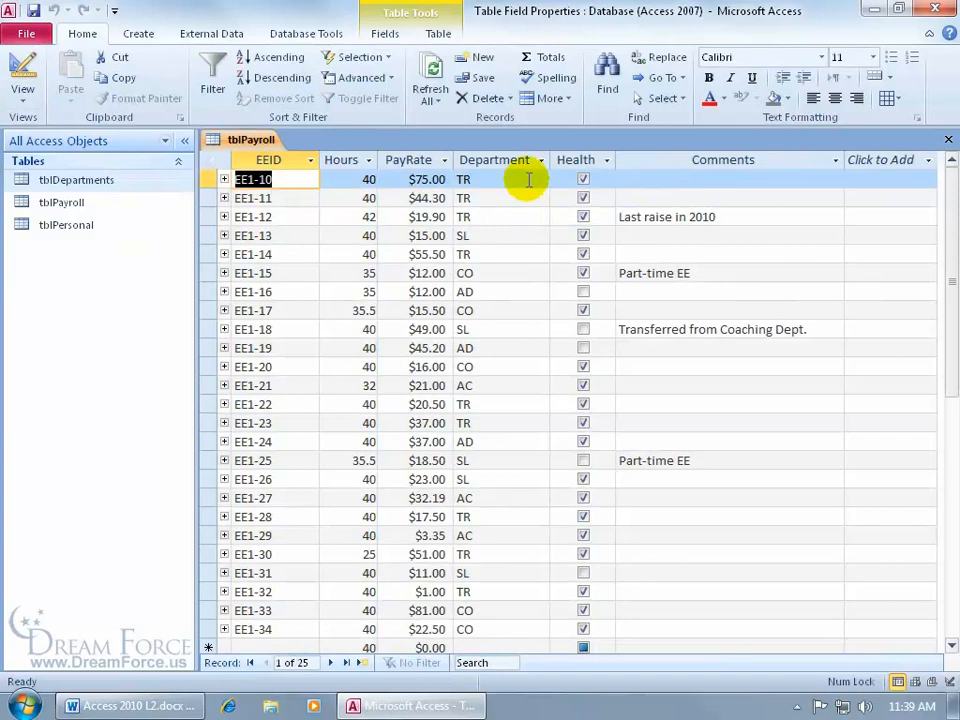
{"action": "left_click", "coordinate": [492, 648]}
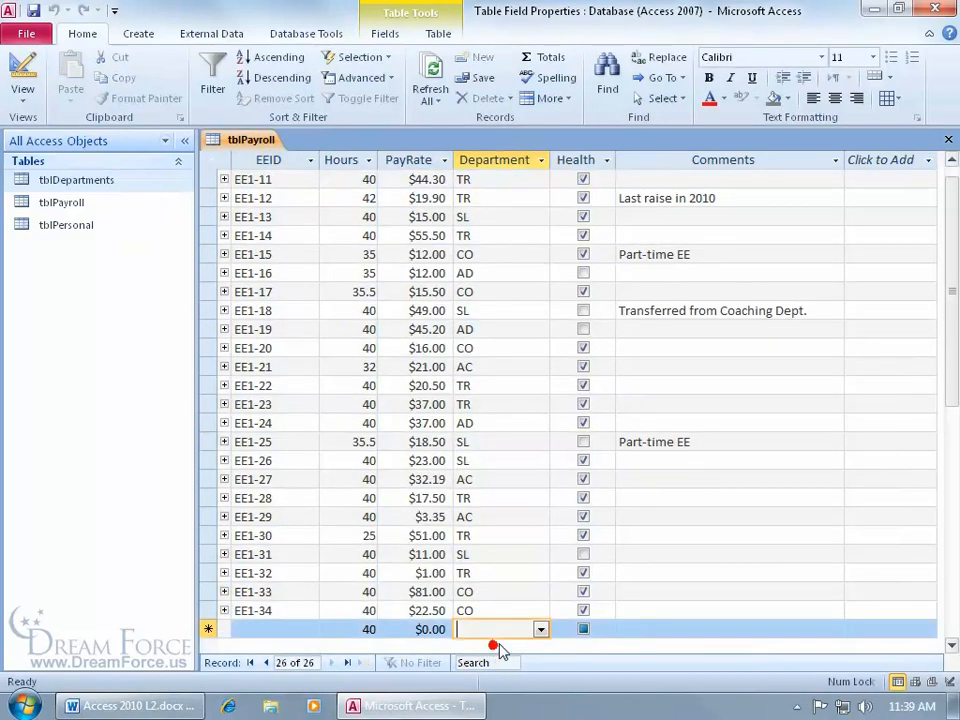
{"action": "left_click", "coordinate": [540, 629]}
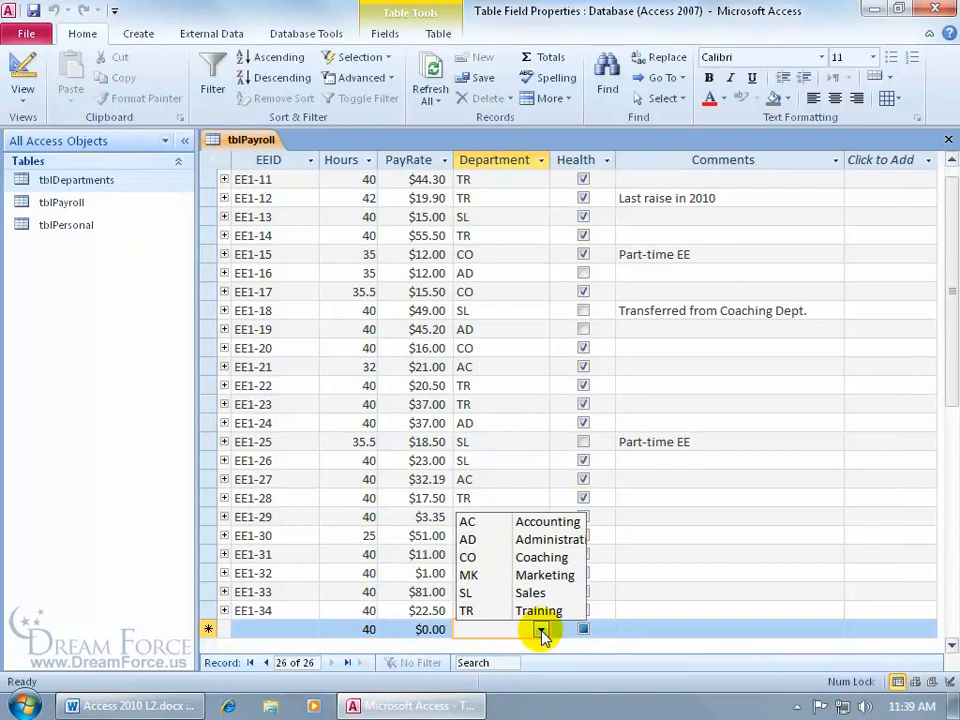
{"action": "left_click", "coordinate": [530, 577]}
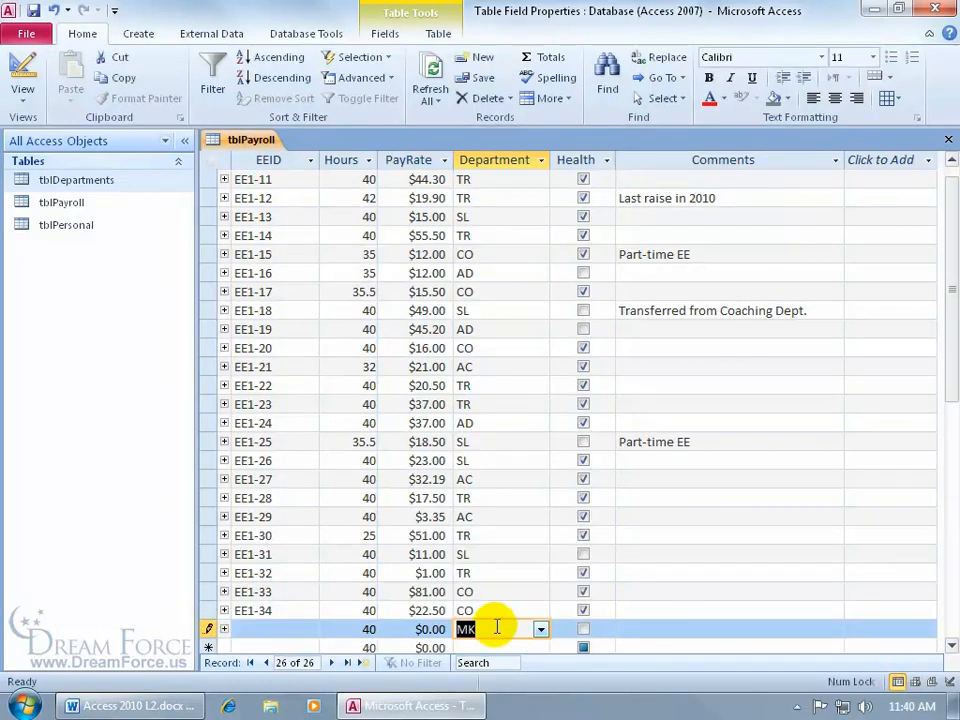
{"action": "key", "text": "Escape"}
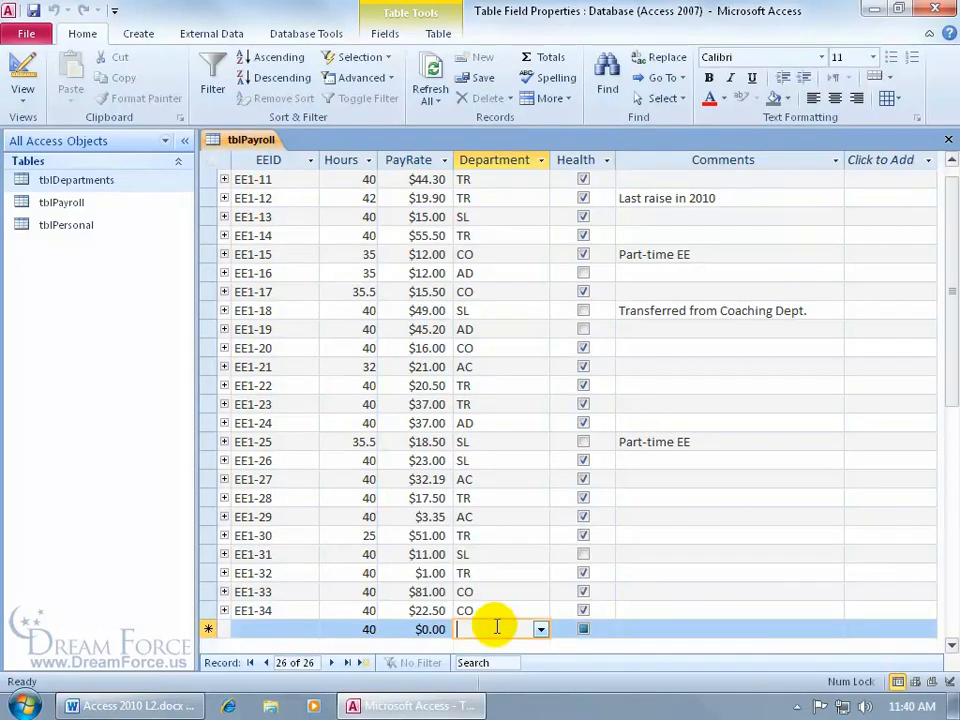
Step: Look through the Department lookup list for record EE1-14 without choosing a value
{"action": "left_click", "coordinate": [527, 235]}
{"action": "left_click", "coordinate": [538, 238]}
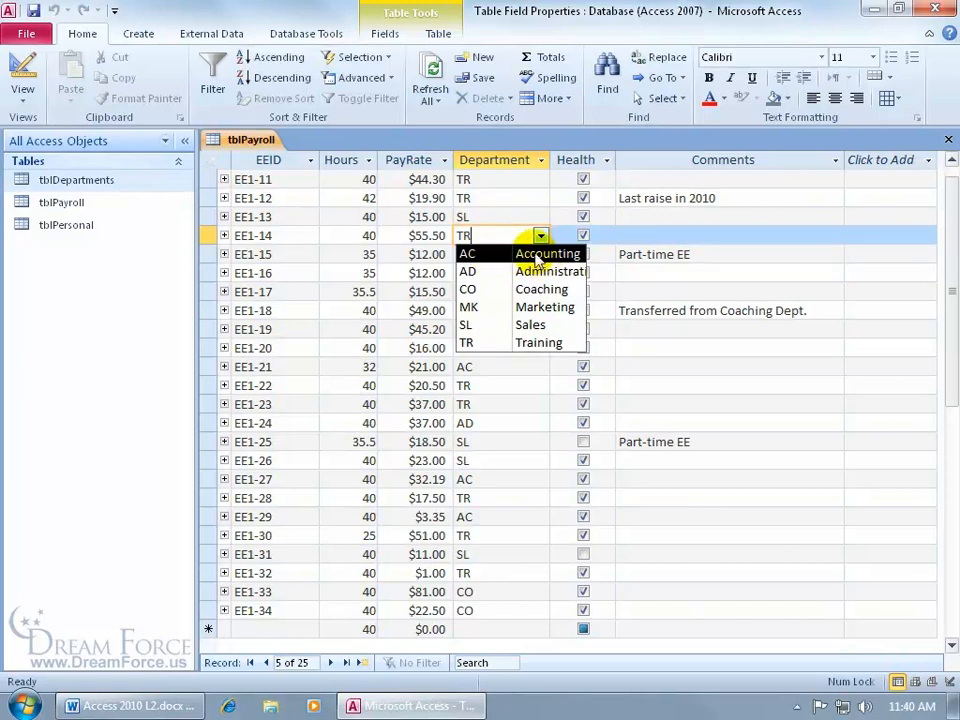
{"action": "left_click", "coordinate": [532, 244]}
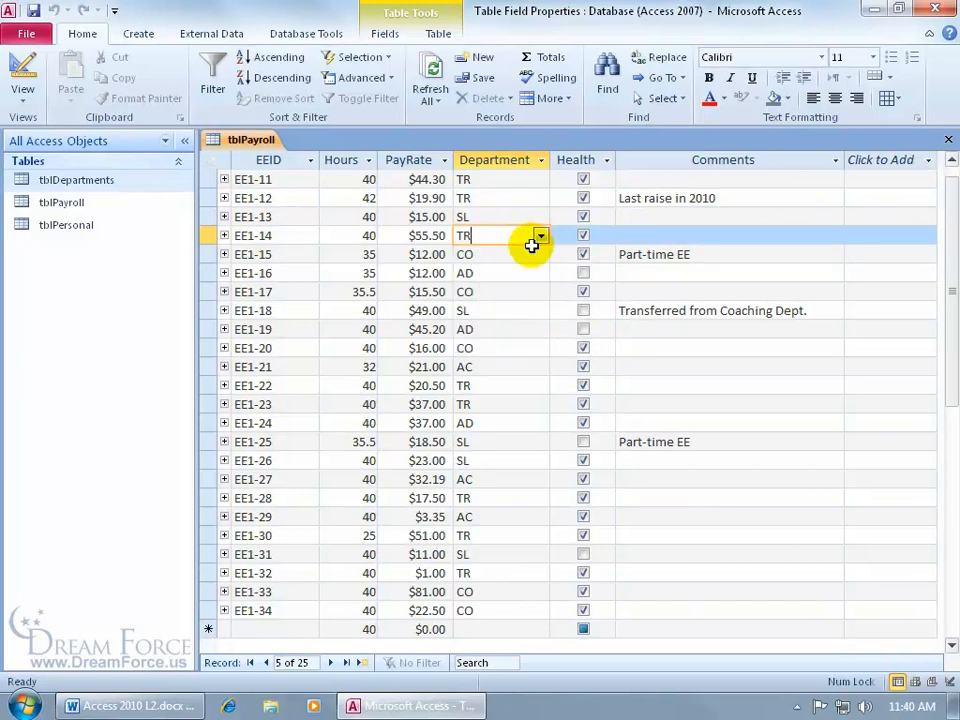
Step: Show the lookup properties of the Dept Code field in Design view and review the Display Control options
{"action": "left_click", "coordinate": [24, 68]}
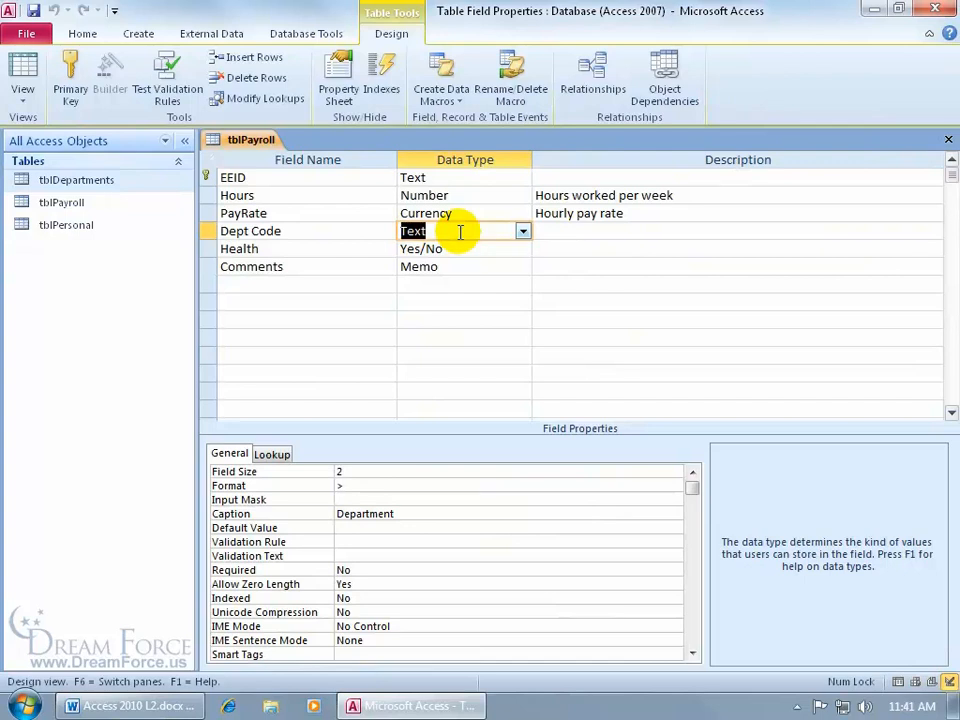
{"action": "left_click", "coordinate": [275, 454]}
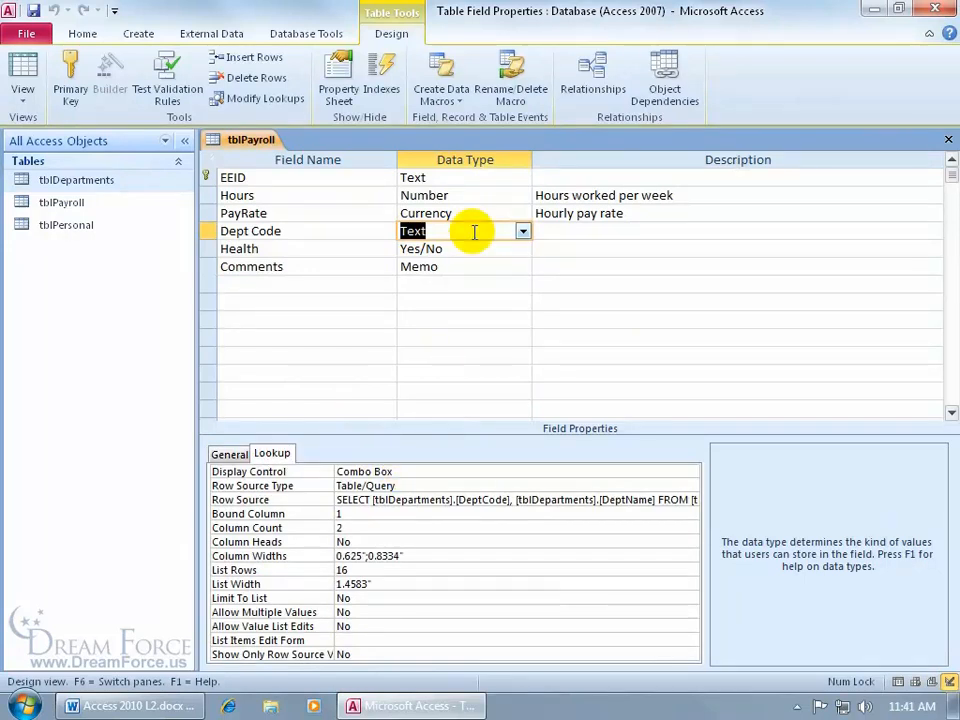
{"action": "left_click", "coordinate": [490, 470]}
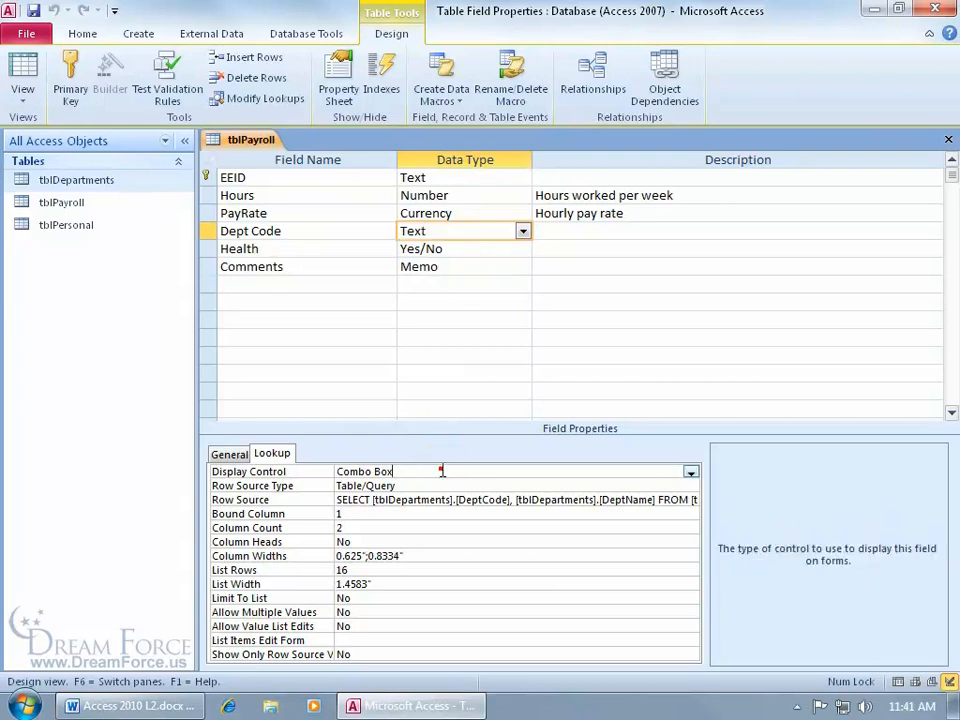
{"action": "left_click", "coordinate": [690, 471]}
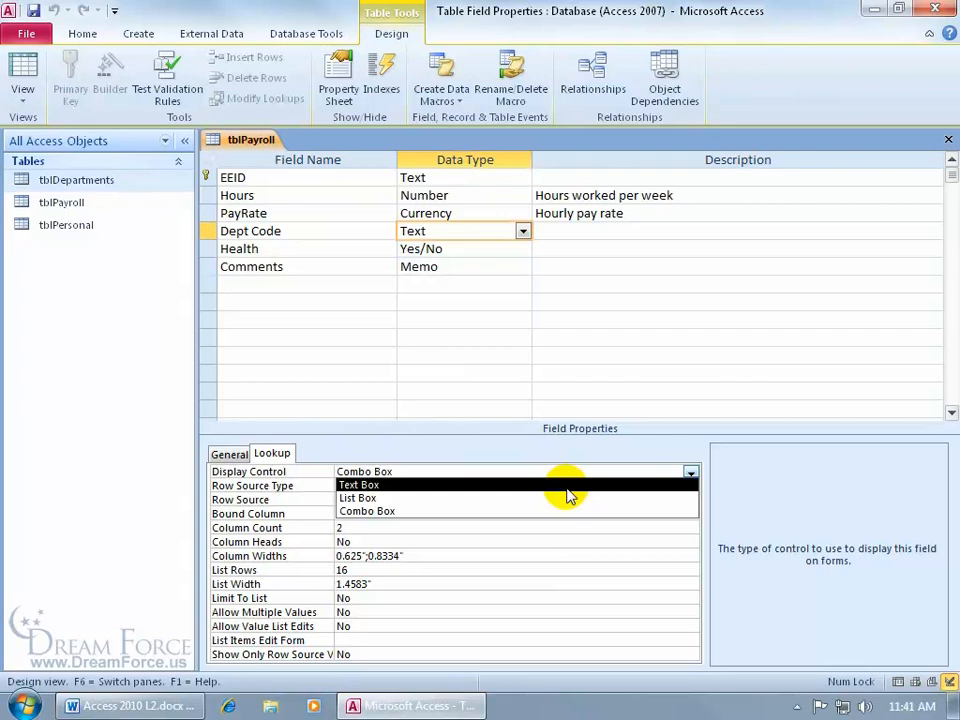
{"action": "key", "text": "Escape"}
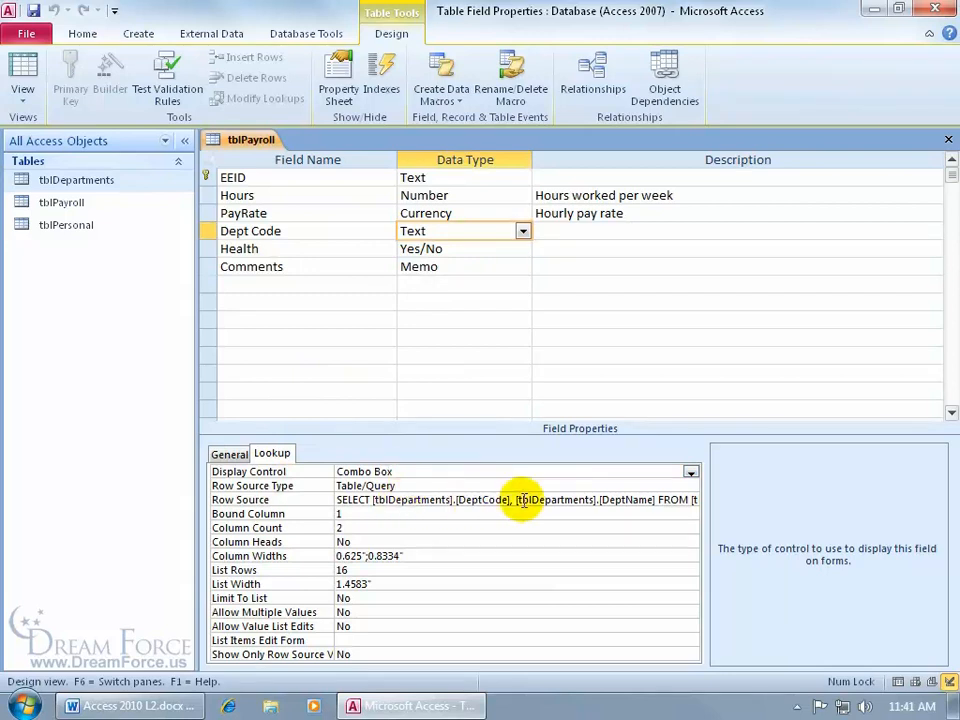
Step: Turn on column heads for the Dept Code lookup and set the second column's width to 1"
{"action": "double_click", "coordinate": [368, 542]}
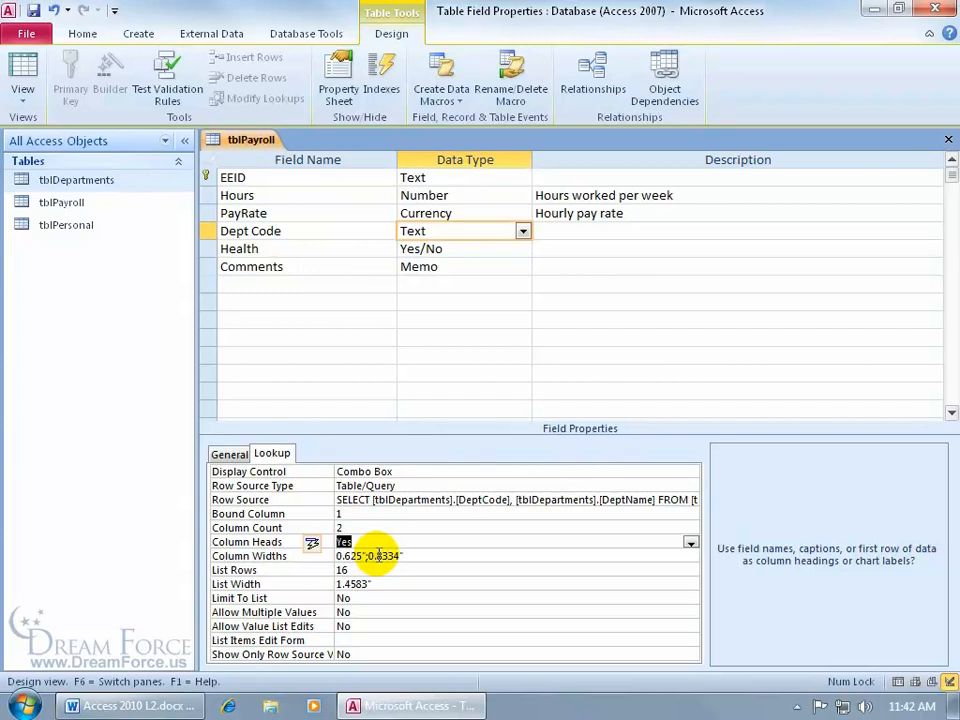
{"action": "left_click_drag", "start_coordinate": [370, 557], "coordinate": [399, 560]}
{"action": "type", "text": "1"}
{"action": "key", "text": "Return"}
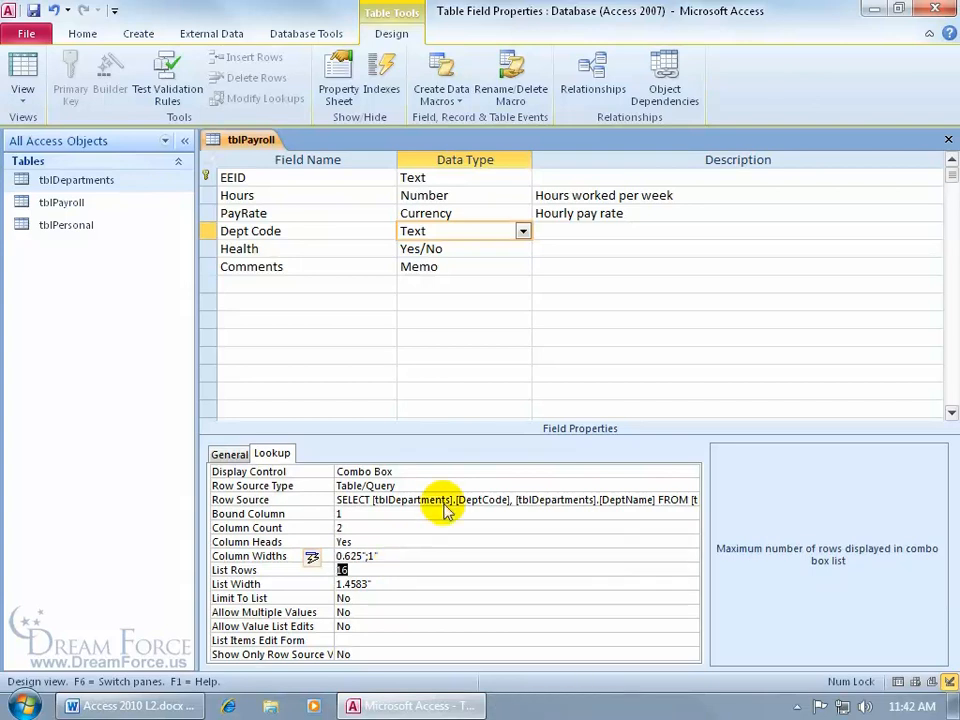
Step: Save tblPayroll, replacing the earlier changes, and show the table in Datasheet view
{"action": "left_click", "coordinate": [24, 66]}
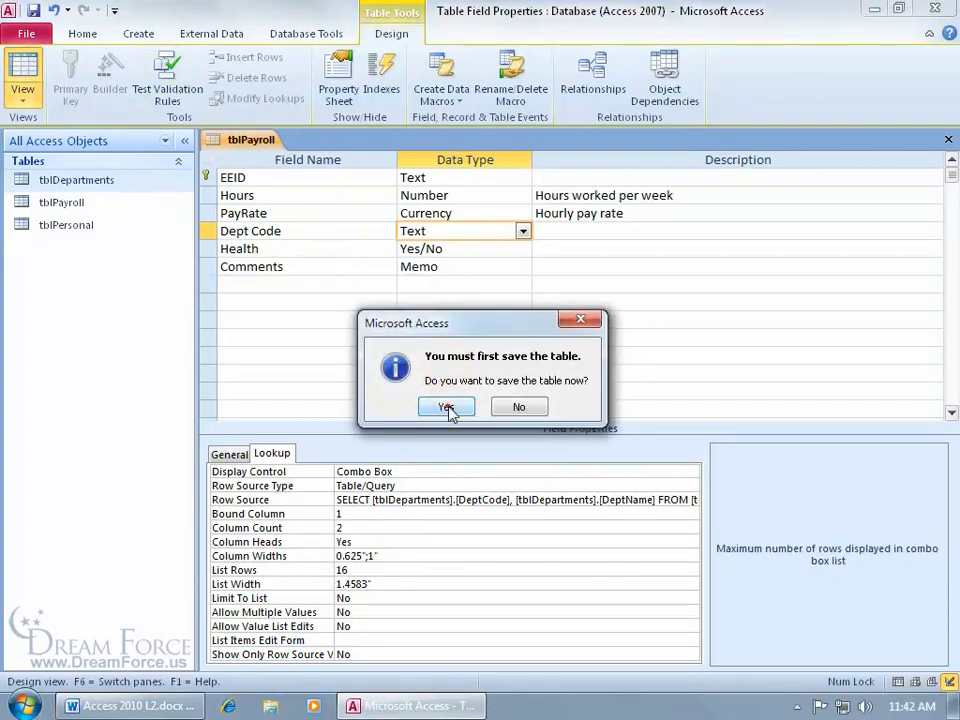
{"action": "left_click", "coordinate": [446, 408]}
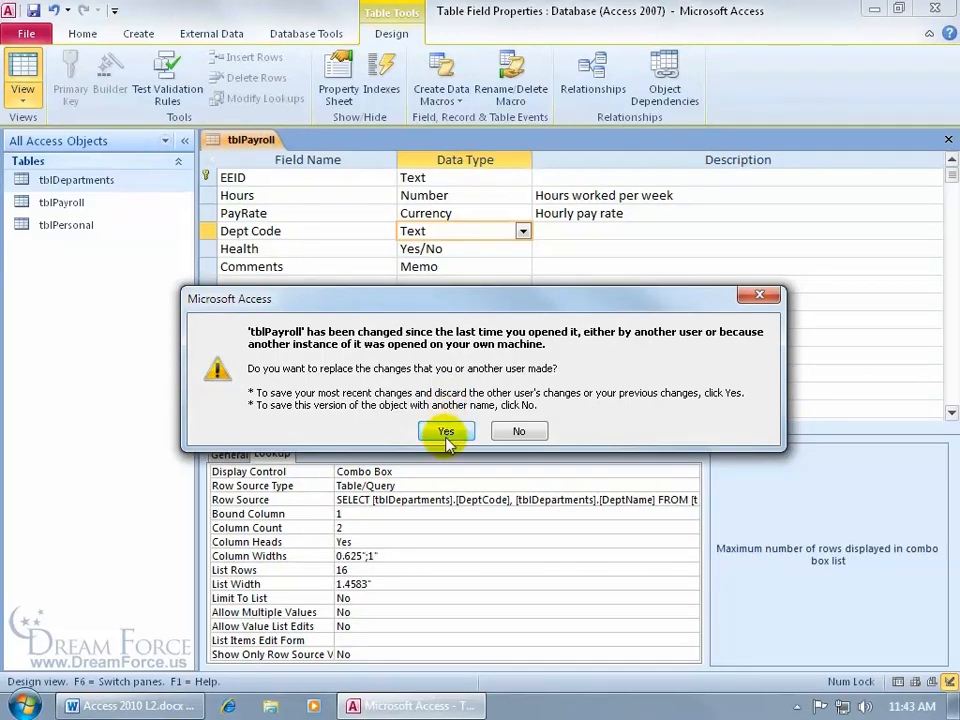
{"action": "left_click", "coordinate": [446, 431]}
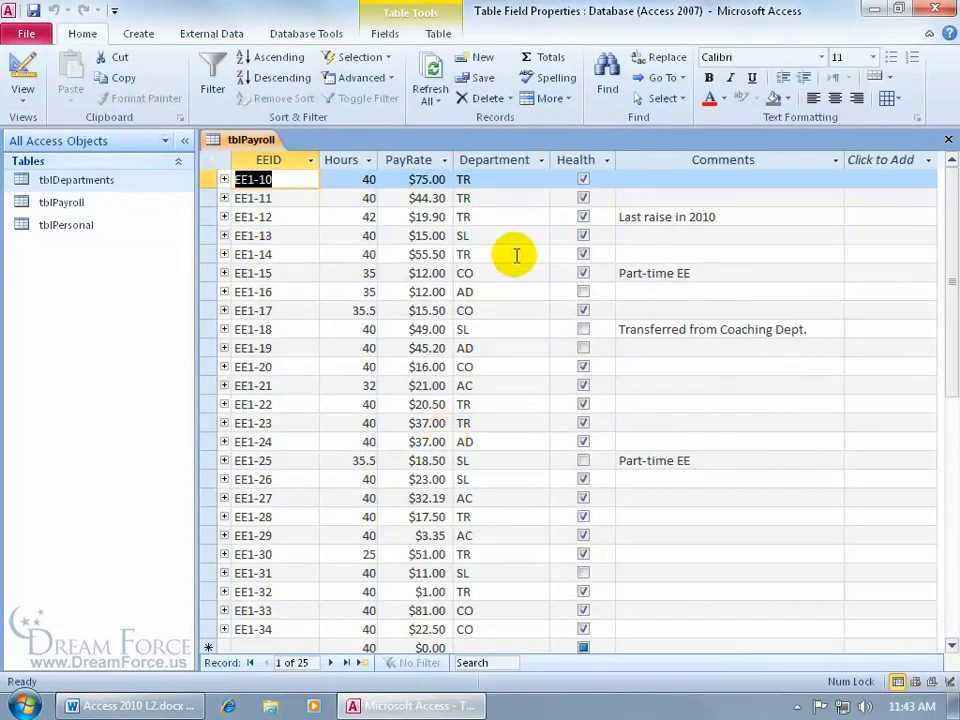
Step: Check the headings and column widths of the Department lookup list for record EE1-10, keeping its value
{"action": "left_click", "coordinate": [533, 179]}
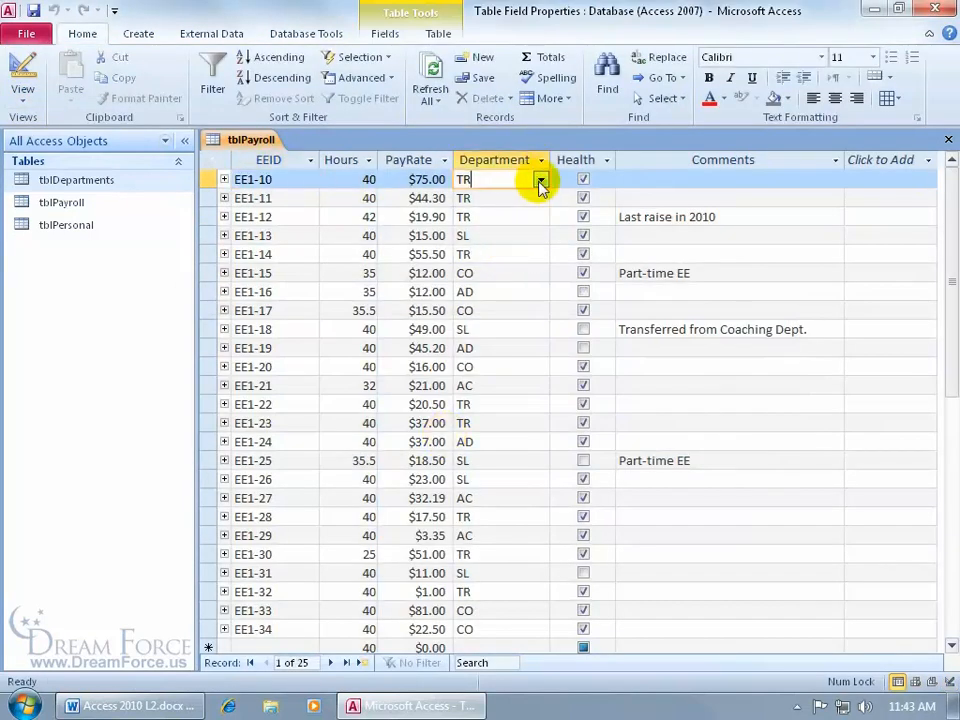
{"action": "left_click", "coordinate": [540, 181]}
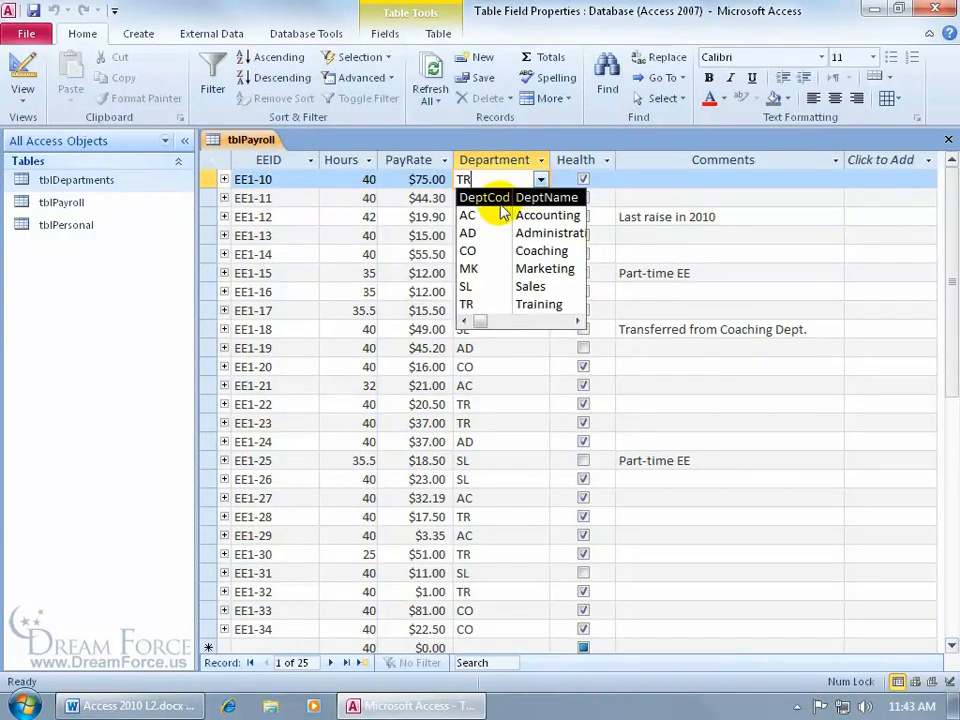
{"action": "left_click", "coordinate": [578, 322]}
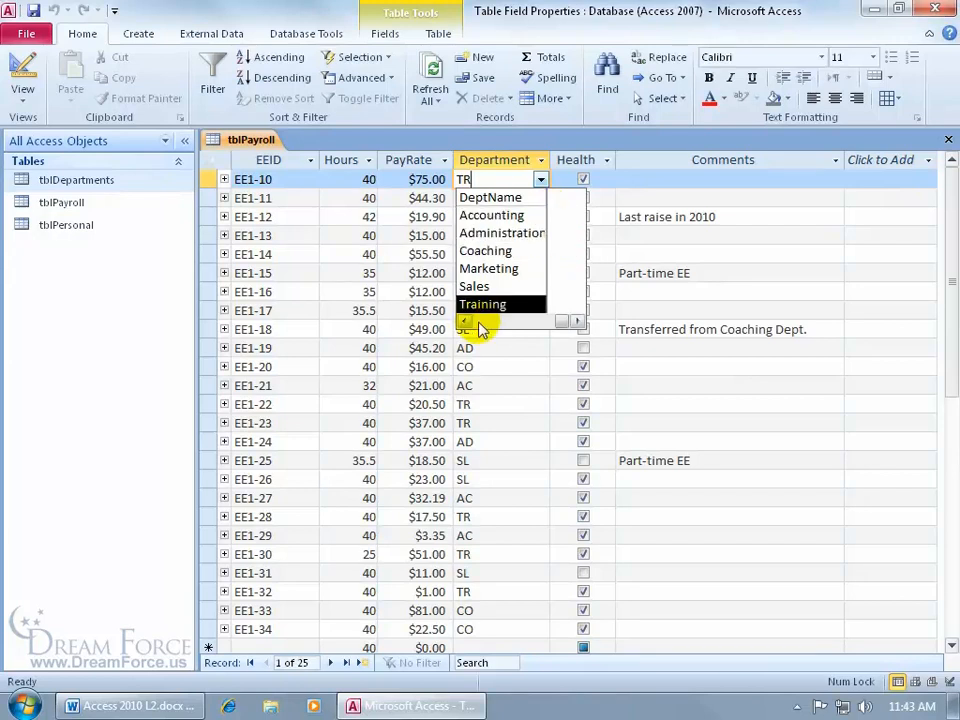
{"action": "left_click", "coordinate": [463, 322]}
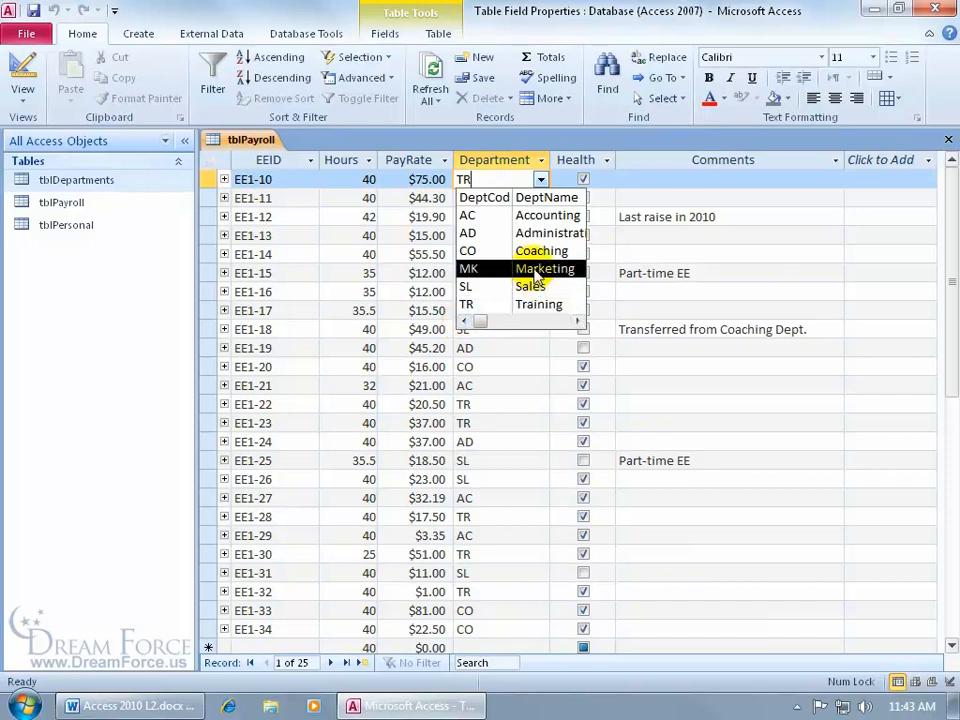
{"action": "key", "text": "Escape"}
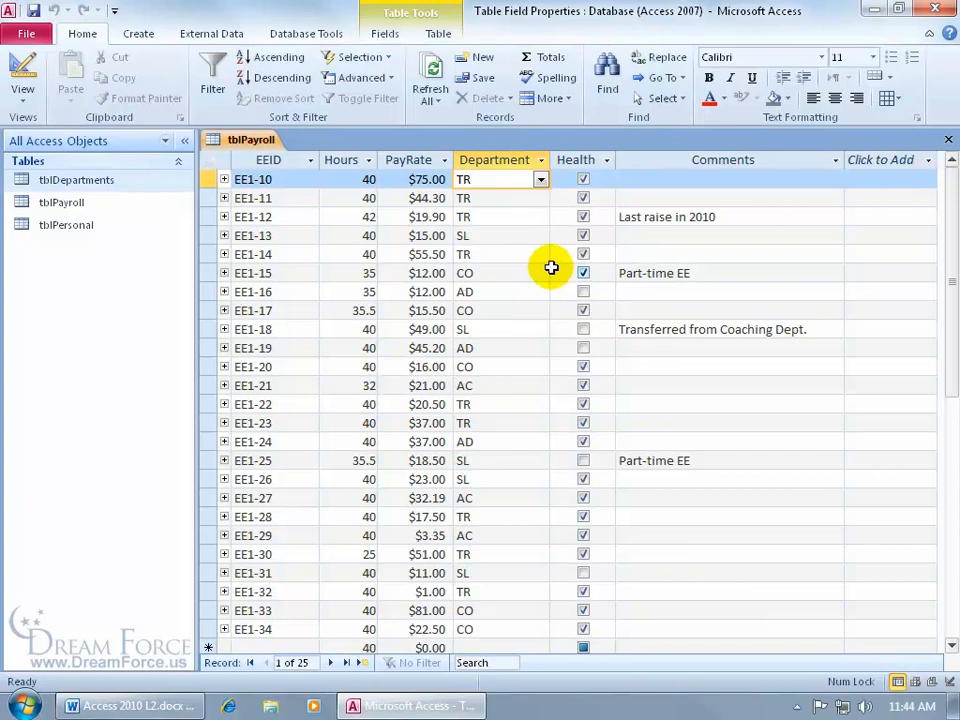
Step: Set the first lookup column's width to 0" in Design view, then save the table and return to Datasheet view
{"action": "left_click", "coordinate": [24, 70]}
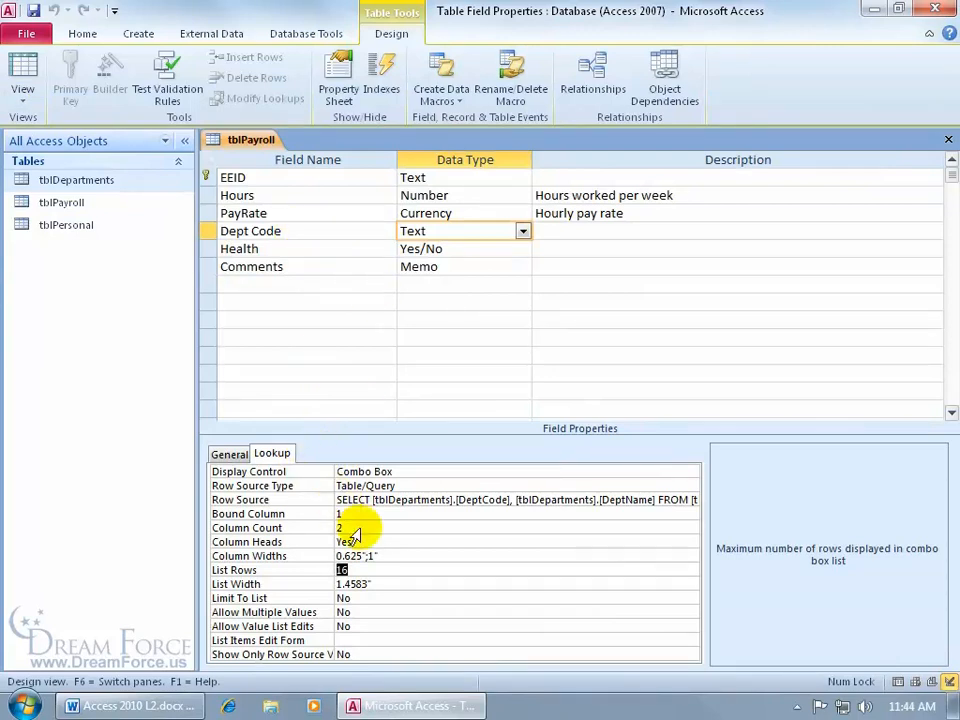
{"action": "left_click", "coordinate": [366, 556]}
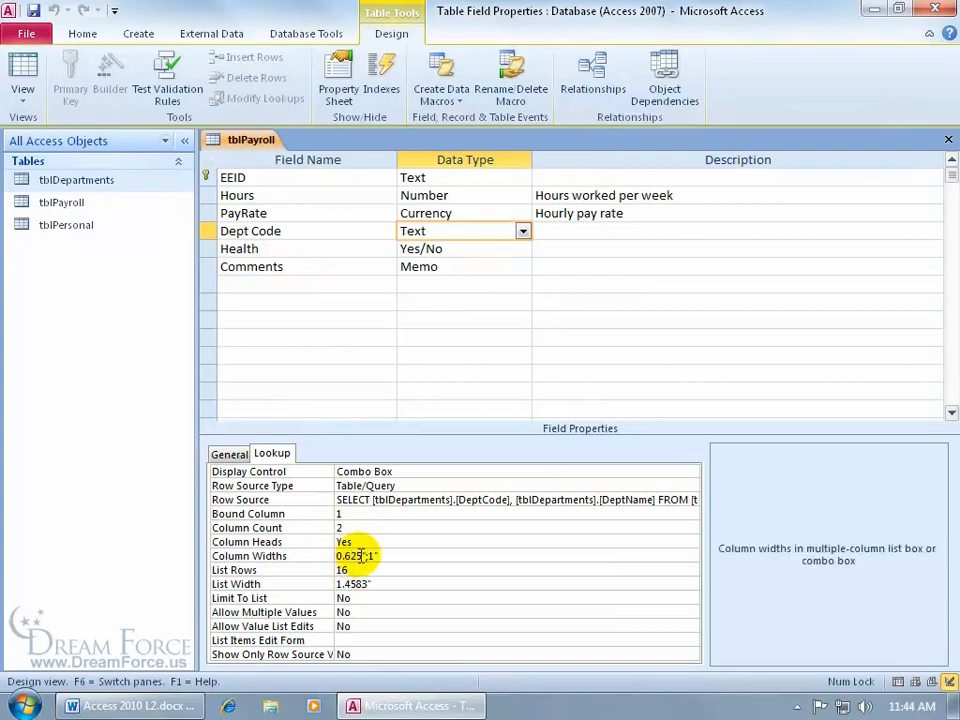
{"action": "double_click", "coordinate": [363, 556]}
{"action": "type", "text": "0"}
{"action": "key", "text": "Return"}
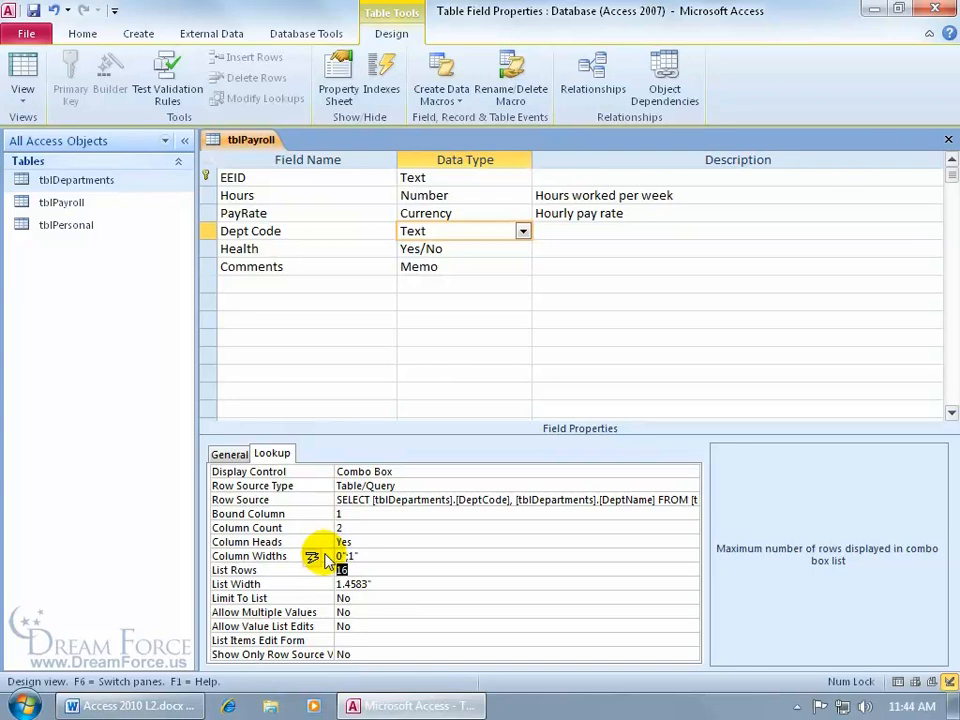
{"action": "left_click", "coordinate": [22, 64]}
{"action": "left_click", "coordinate": [449, 407]}
Step: Review the Department list for record EE1-10, try entering the code sl, and cancel the entry
{"action": "left_click", "coordinate": [540, 181]}
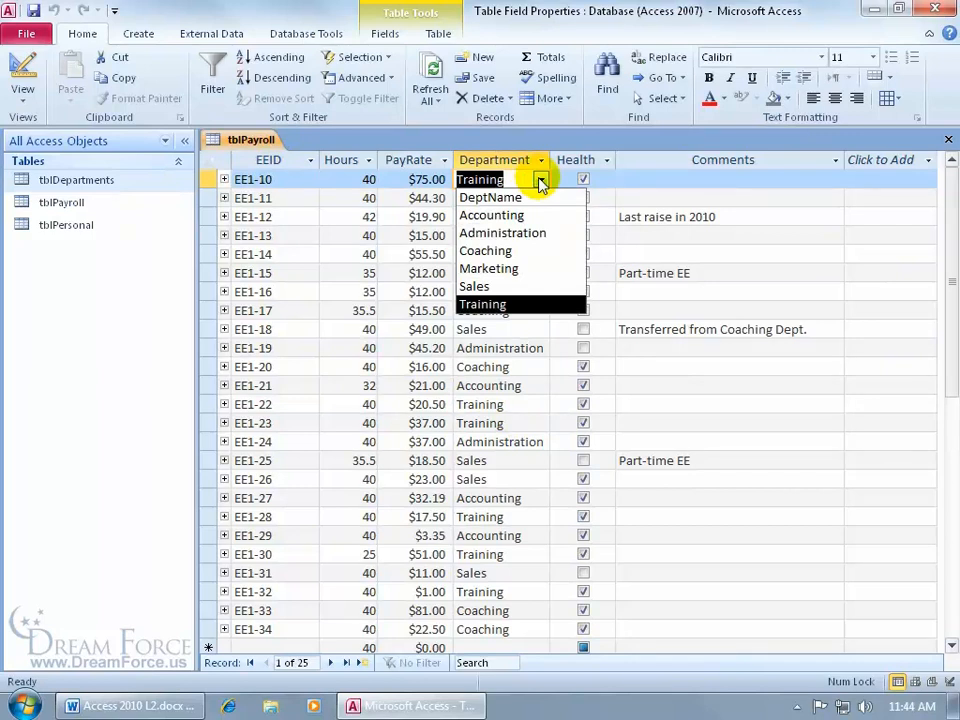
{"action": "left_click", "coordinate": [540, 181]}
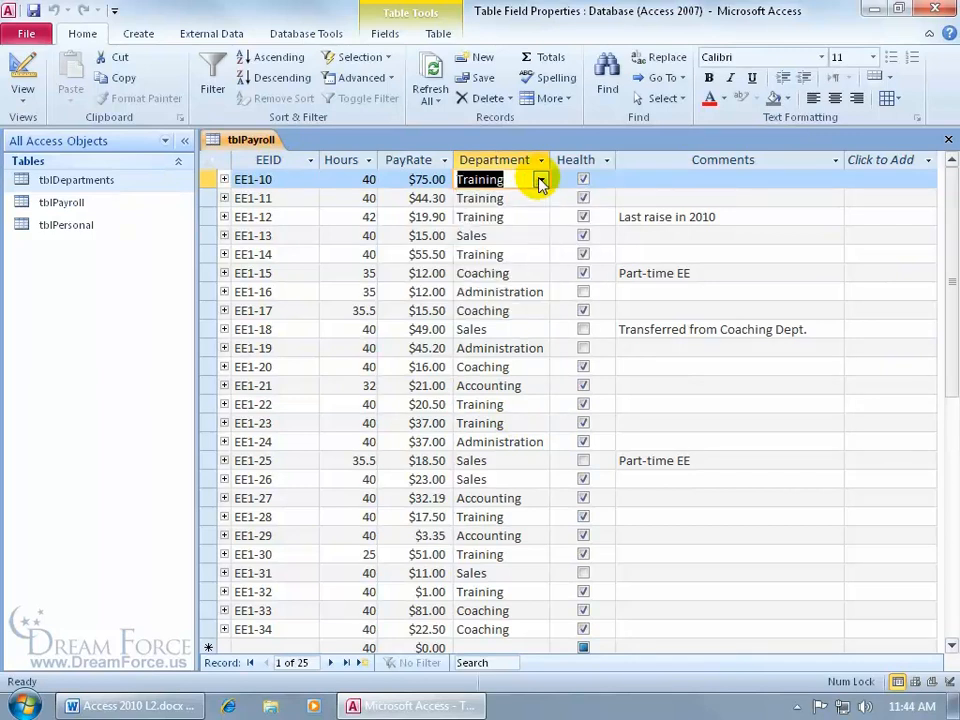
{"action": "type", "text": "Sl"}
{"action": "key", "text": "Return"}
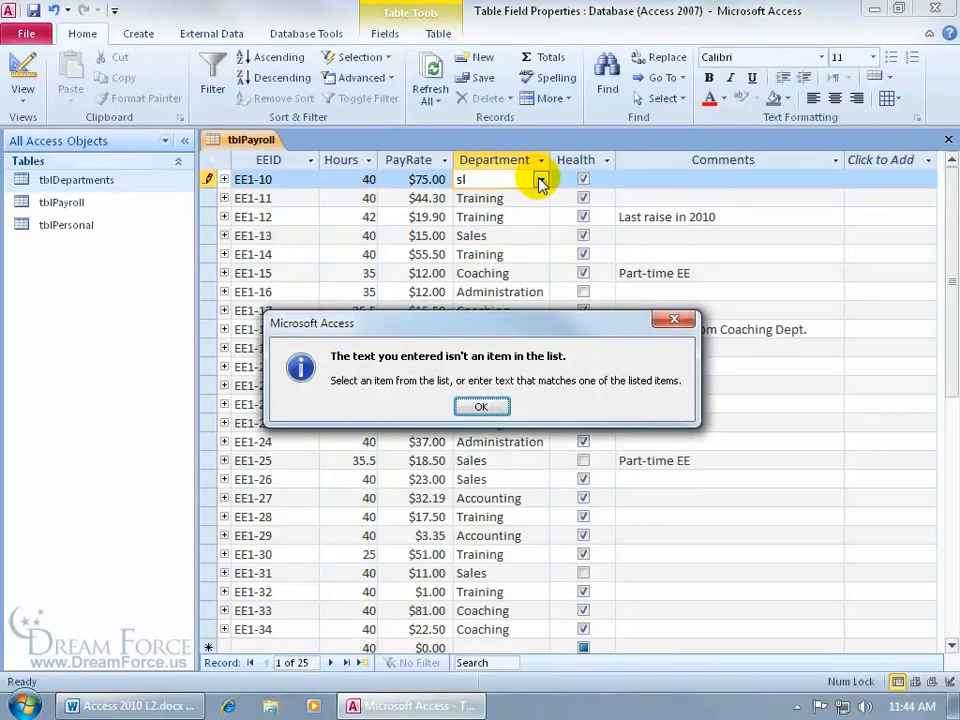
{"action": "key", "text": "Return"}
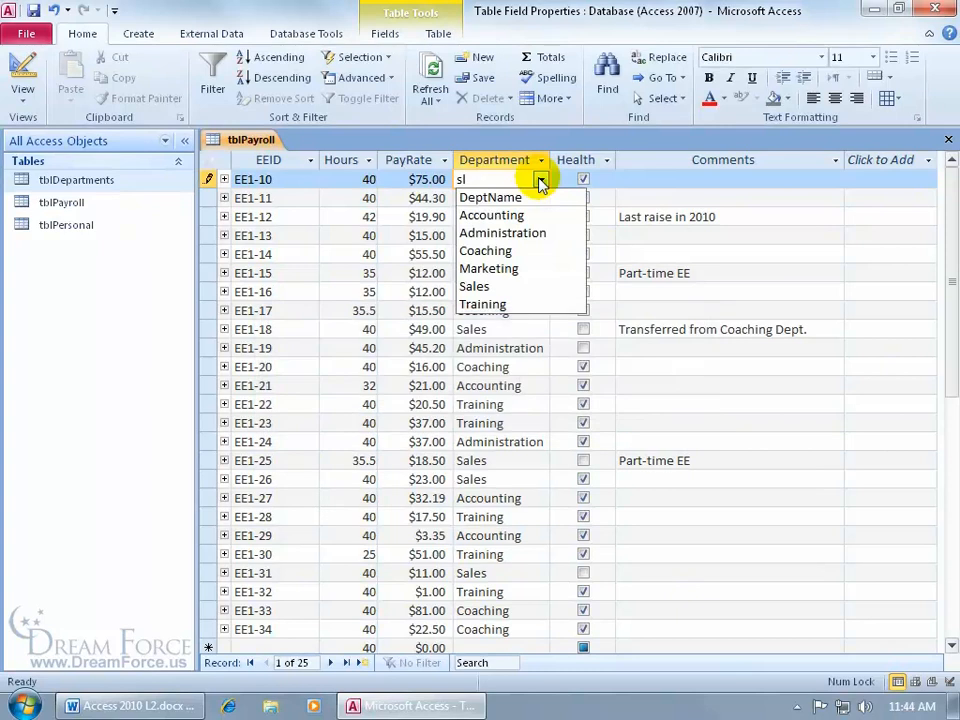
{"action": "left_click", "coordinate": [540, 181]}
{"action": "key", "text": "Escape"}
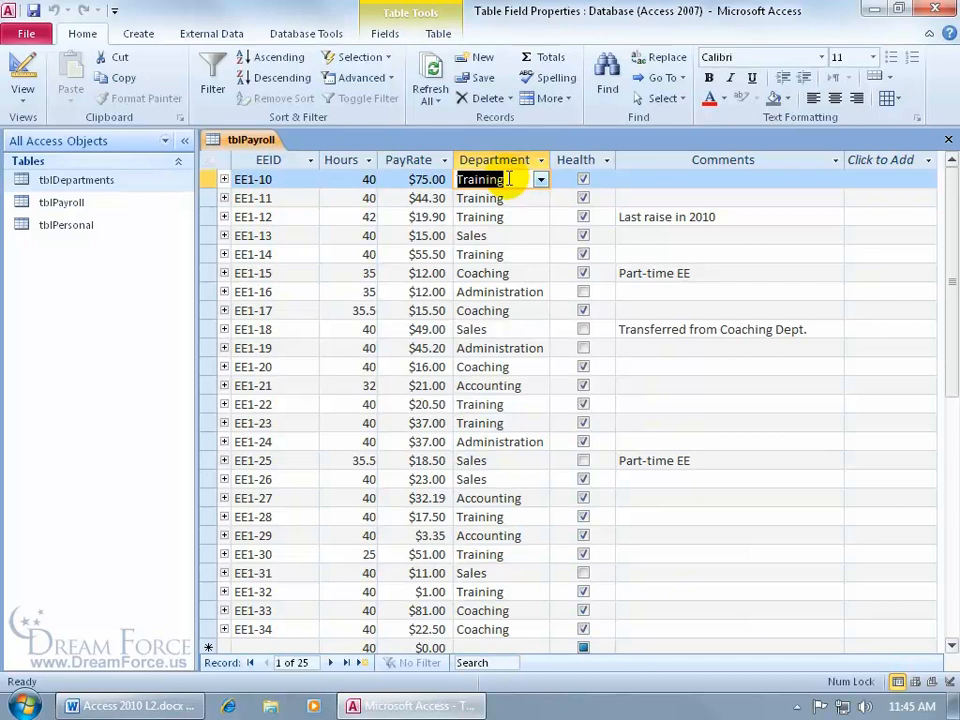
Step: Set the lookup column widths to 0.6";1" in Design view, then save the table and show its datasheet
{"action": "left_click", "coordinate": [19, 62]}
{"action": "left_click", "coordinate": [339, 556]}
{"action": "type", "text": ".6\";1"}
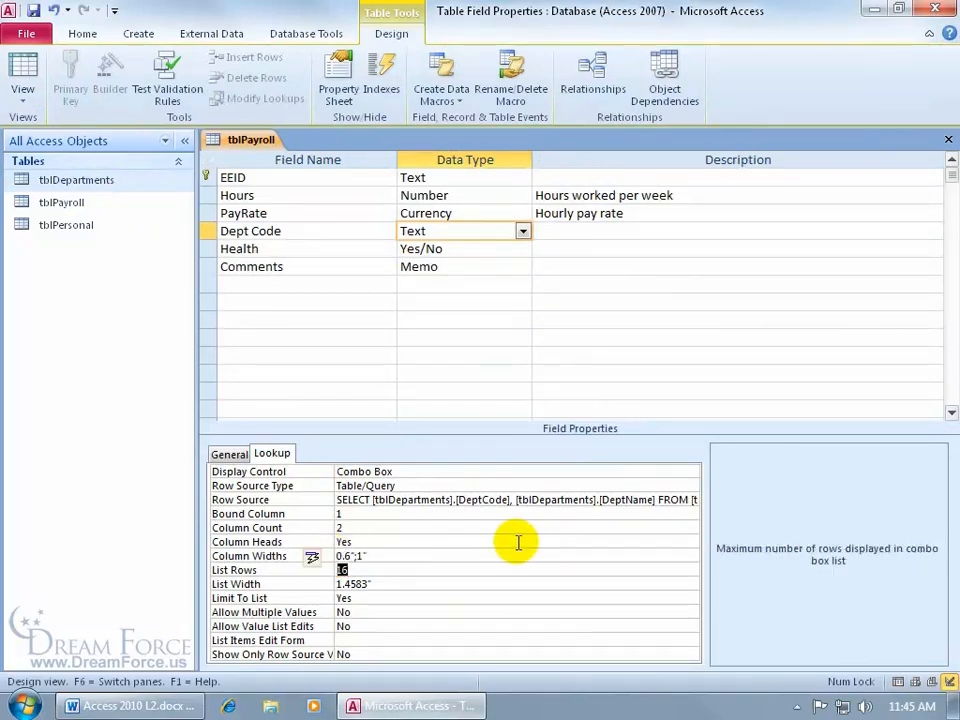
{"action": "left_click", "coordinate": [22, 70]}
{"action": "left_click", "coordinate": [441, 405]}
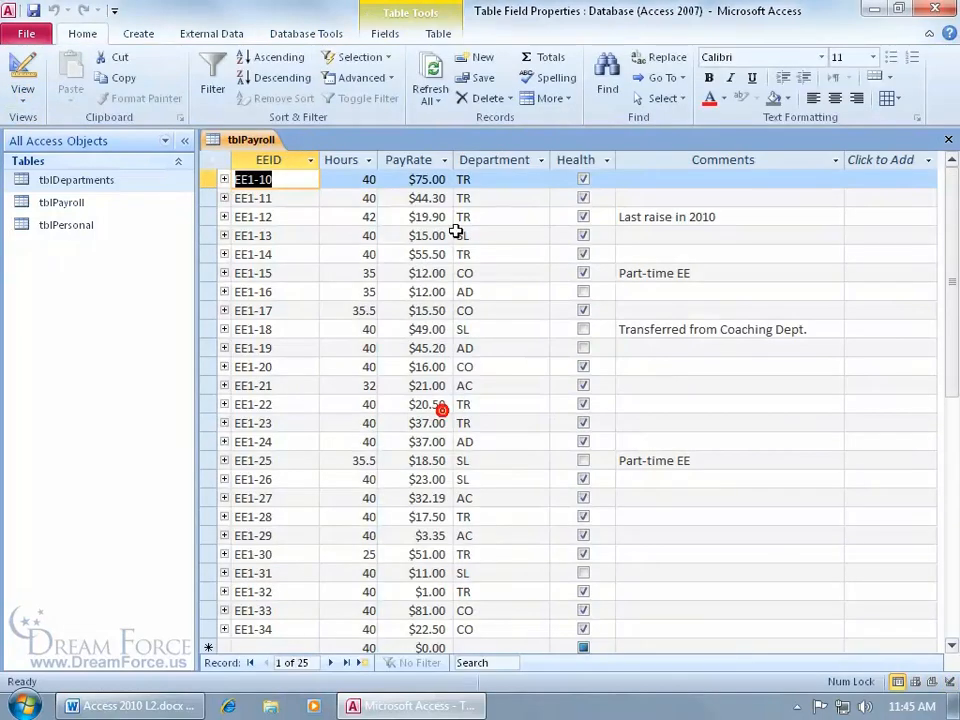